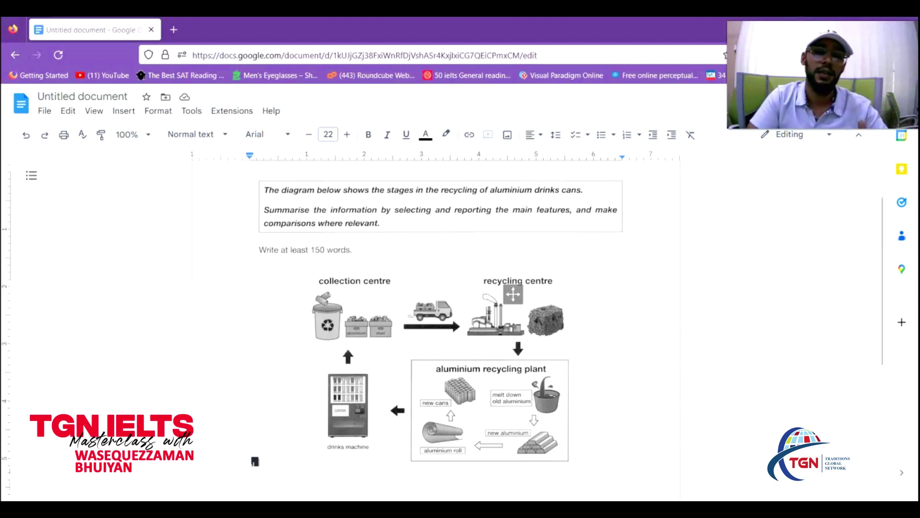
# Step: Reduce the font size of the empty line below the diagram from 22 to 20
pyautogui.click(582, 488)
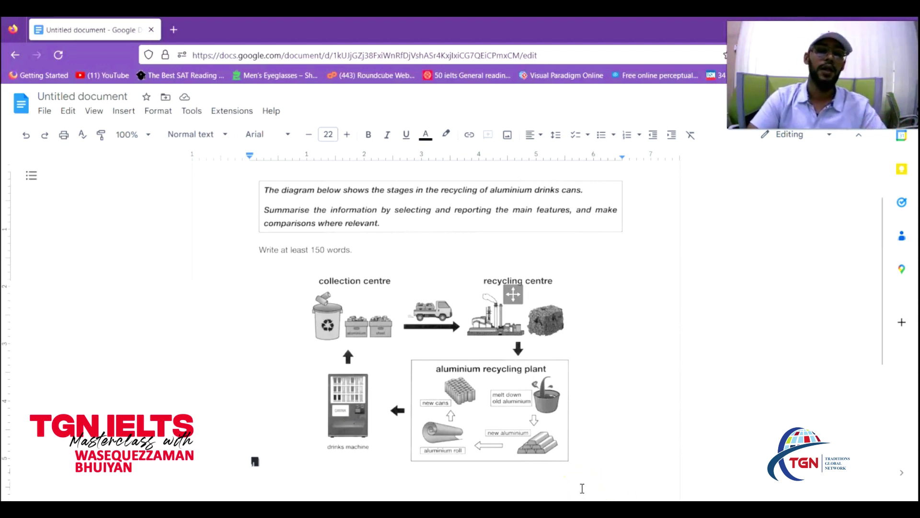
pyautogui.click(308, 135)
pyautogui.click(308, 135)
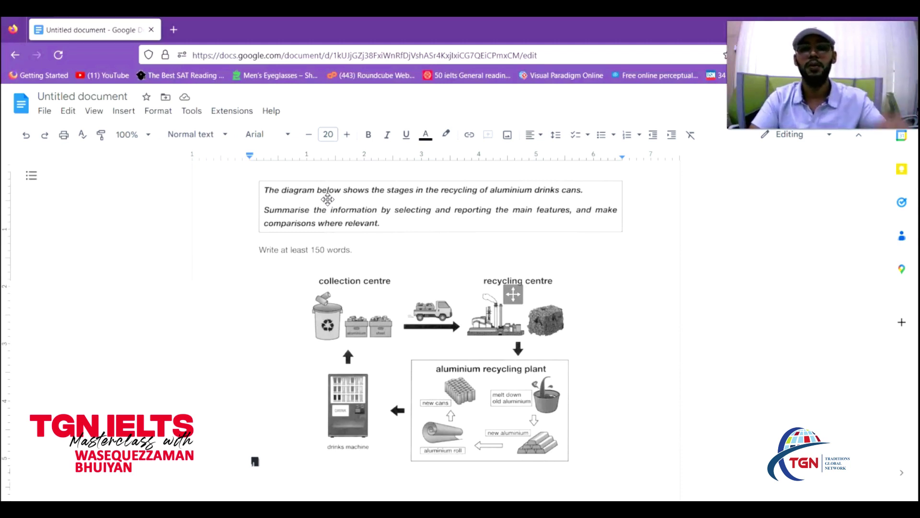
# Step: Type the indented sentence 'The process diagram illustrates the various steps in recycling aluminum cans.'
pyautogui.press('Tab')
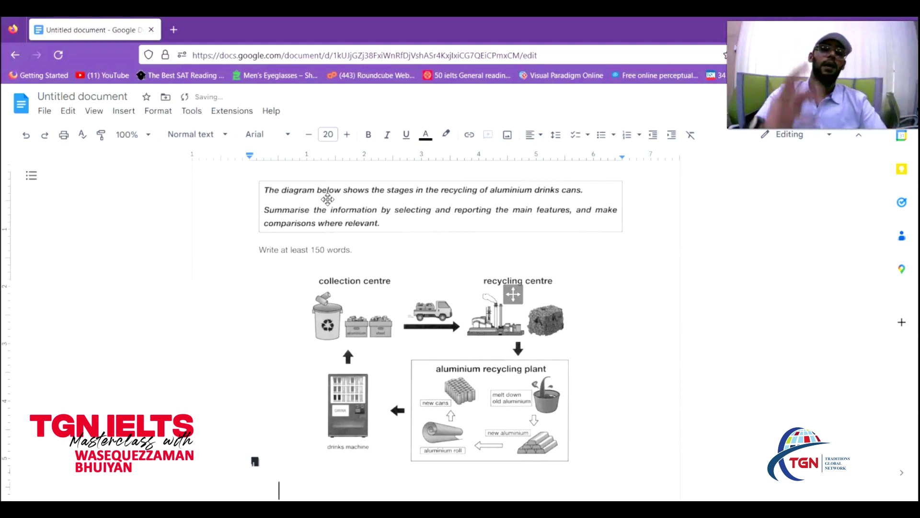
pyautogui.write('The process diagram illustrates')
pyautogui.write('the')
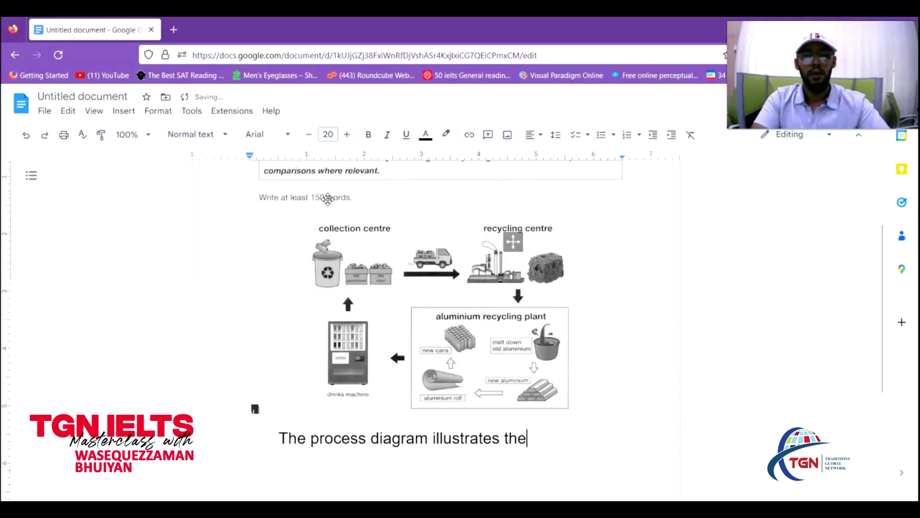
pyautogui.write(' various stye')
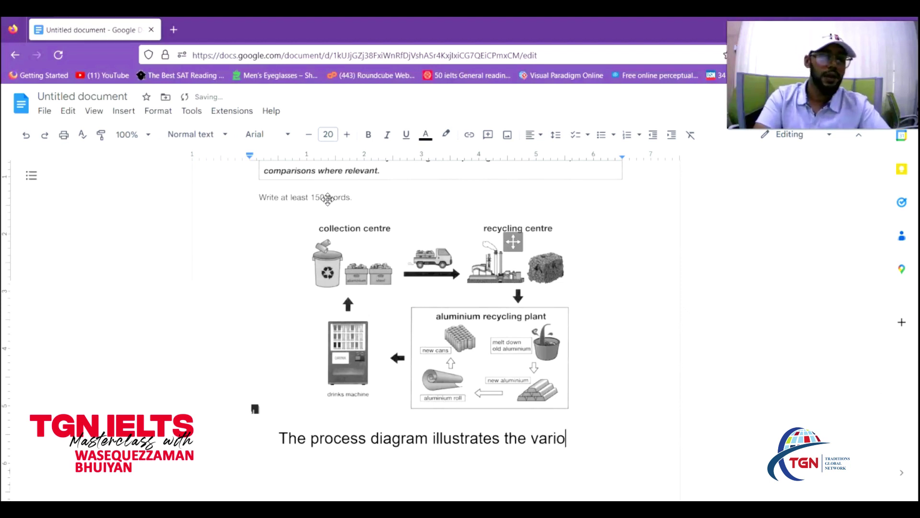
pyautogui.press('BackSpace')
pyautogui.press('BackSpace')
pyautogui.write('eps ')
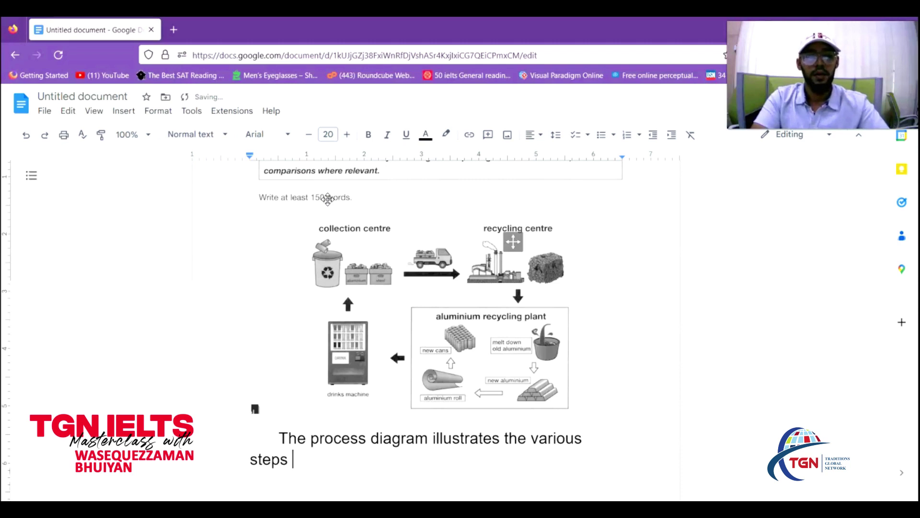
pyautogui.write('in ')
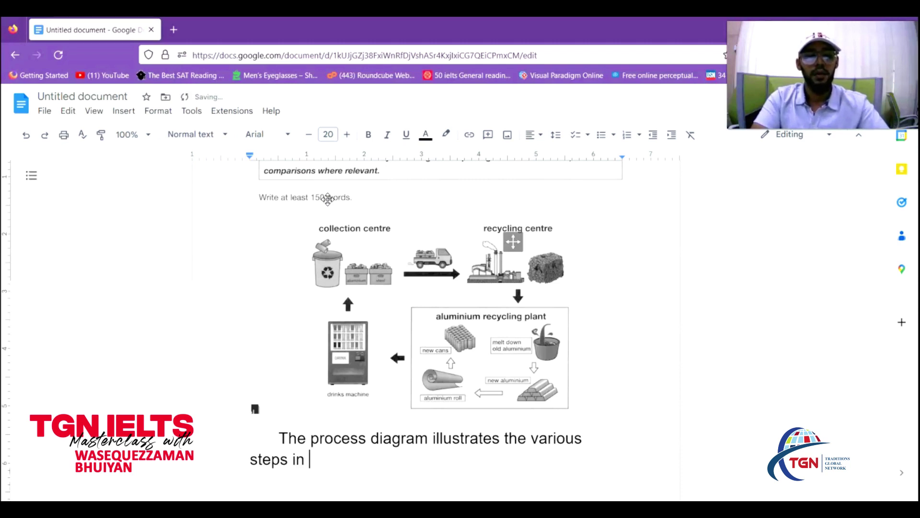
pyautogui.write('rec')
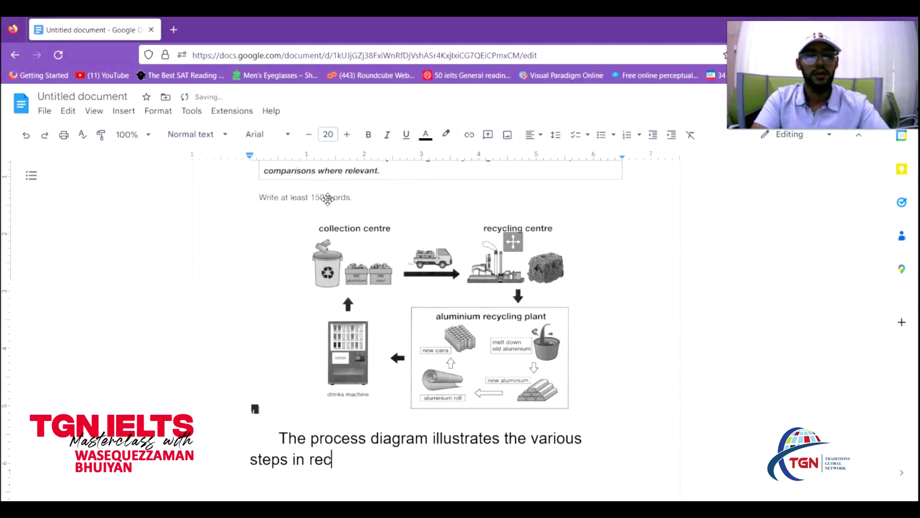
pyautogui.write('ycling alum')
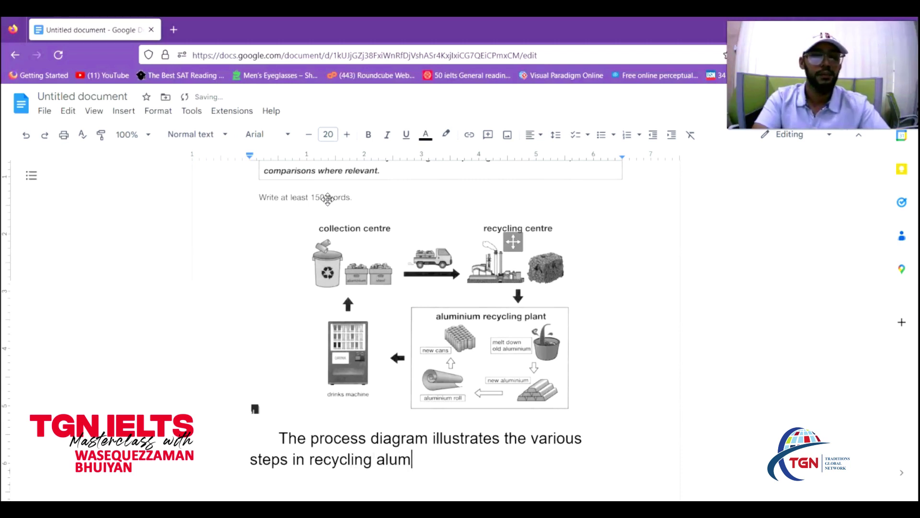
pyautogui.write('inum cans.')
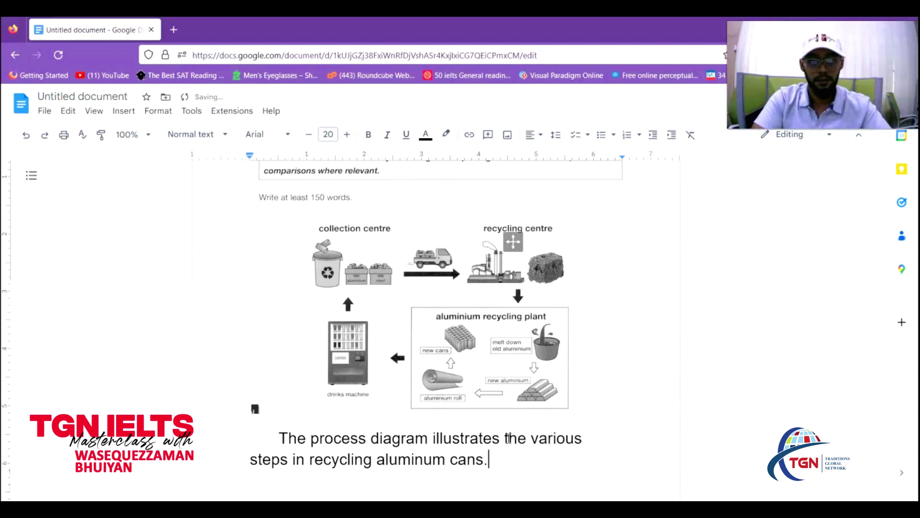
# Step: After checking the diagram, begin the overview with 'Overall, it can be seen that it is a 5 step proce'
pyautogui.press('Up')
pyautogui.press('Up')
pyautogui.scroll(1, 508, 438)
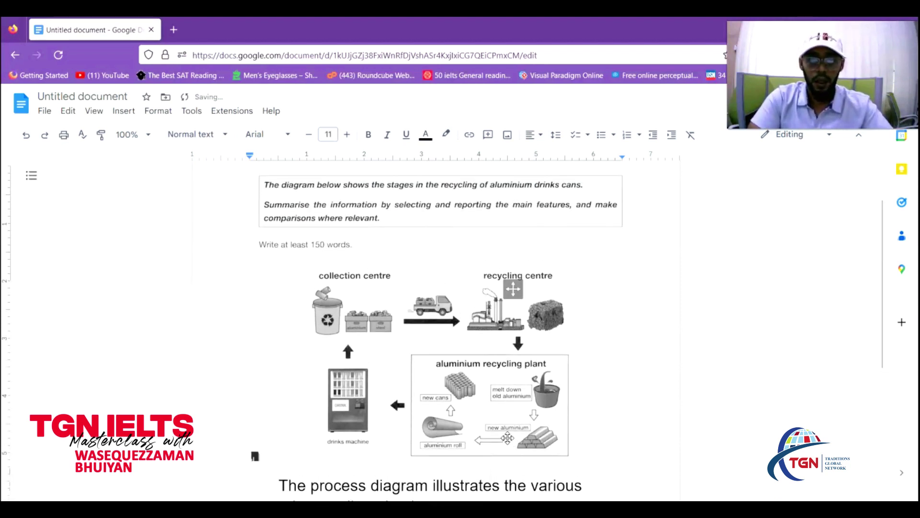
pyautogui.press('Down')
pyautogui.press('Down')
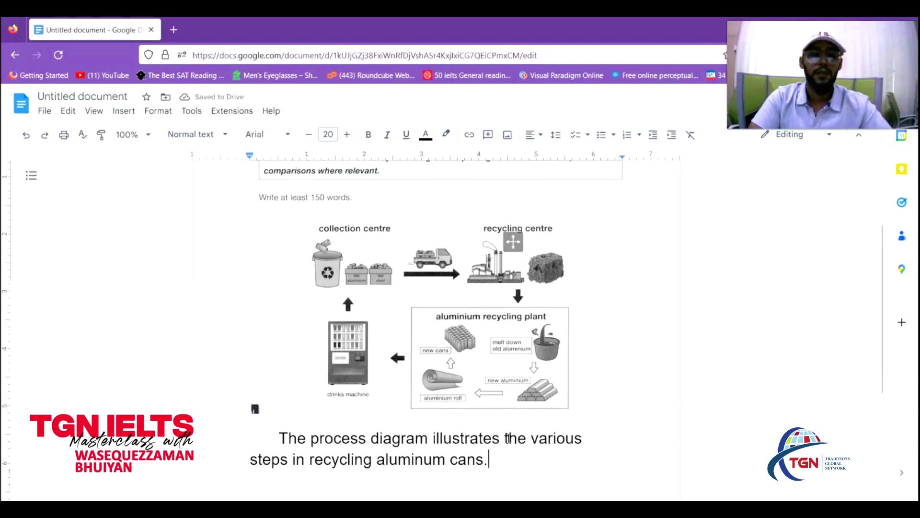
pyautogui.write('Ov')
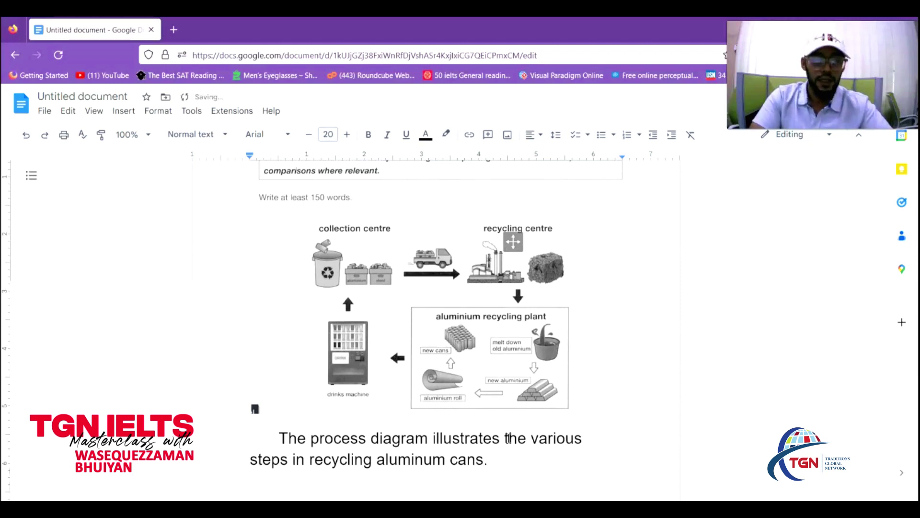
pyautogui.write('erall, ')
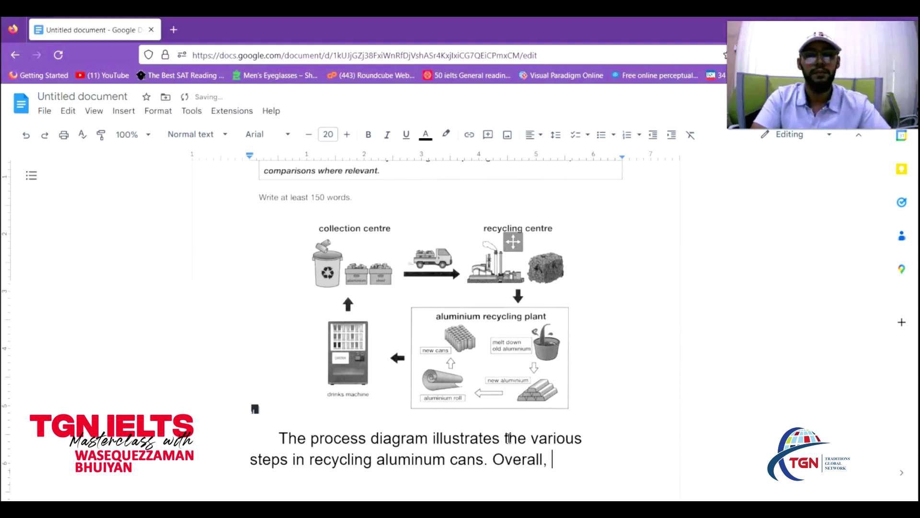
pyautogui.write('it can be seen t')
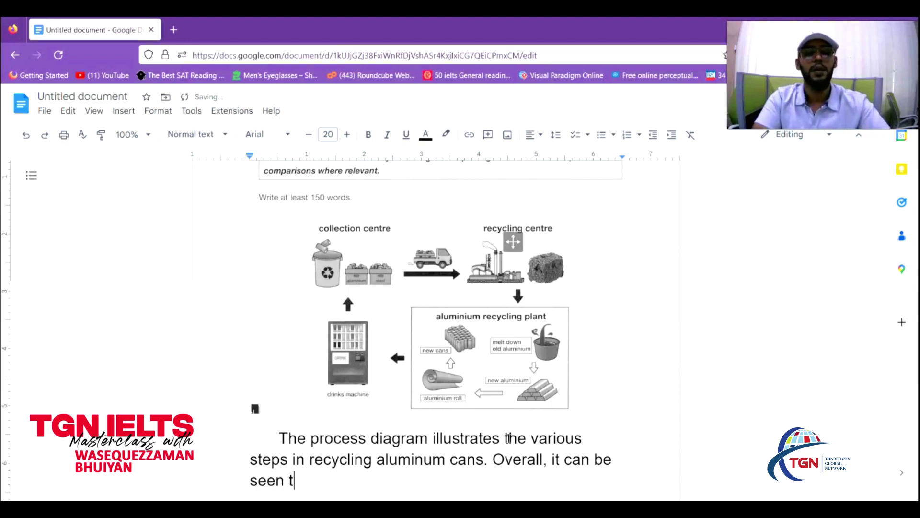
pyautogui.write('hat it is a ')
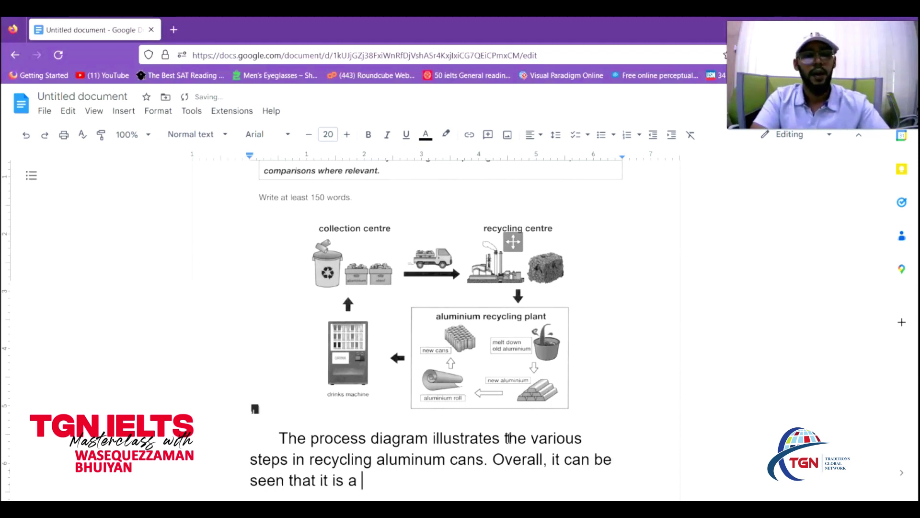
pyautogui.write('5 ste')
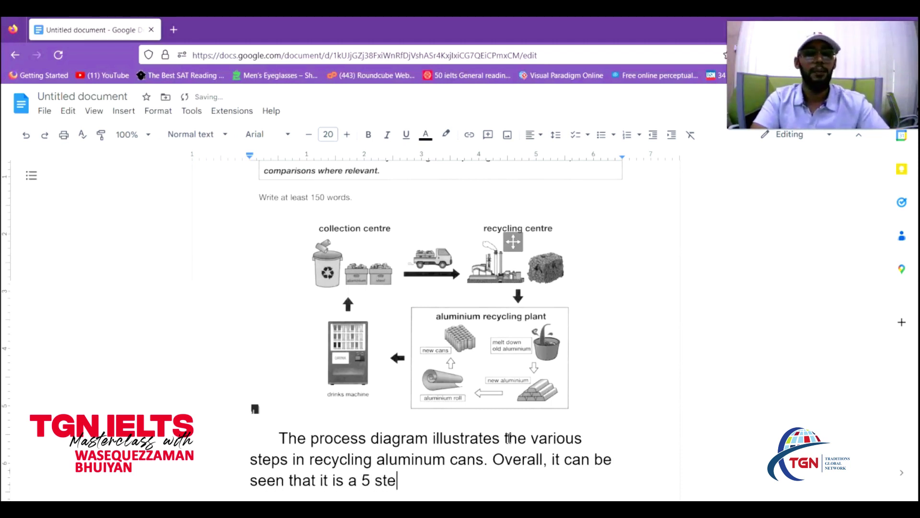
pyautogui.write('p proce')
# Step: Complete the overview: '...5 step process, starting with cans being collected and ending with new cans.'
pyautogui.press('BackSpace')
pyautogui.write('cess')
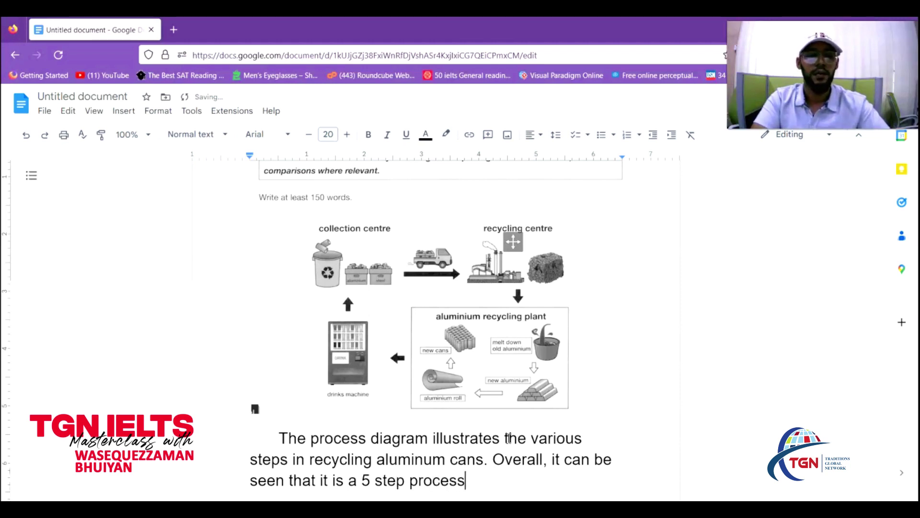
pyautogui.write(', starting with ')
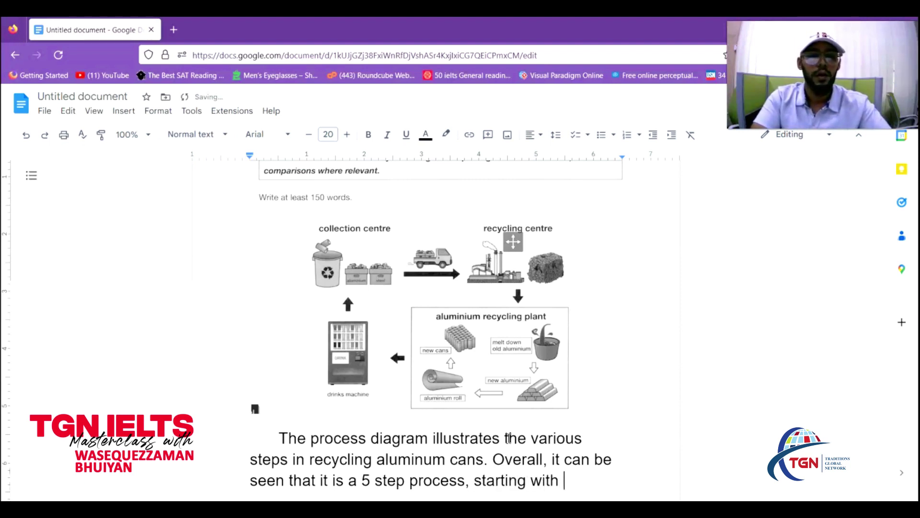
pyautogui.write('cans ')
pyautogui.write('being colle')
pyautogui.write('cted and e')
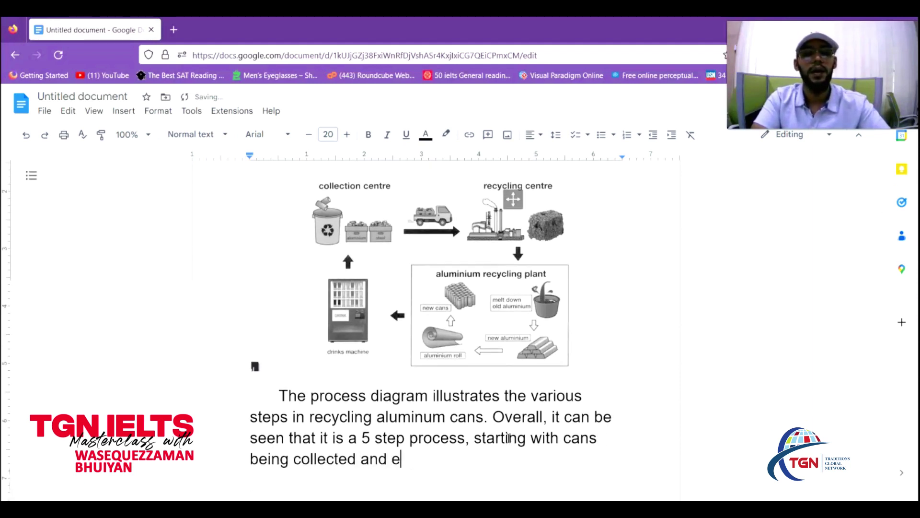
pyautogui.write('nding with ')
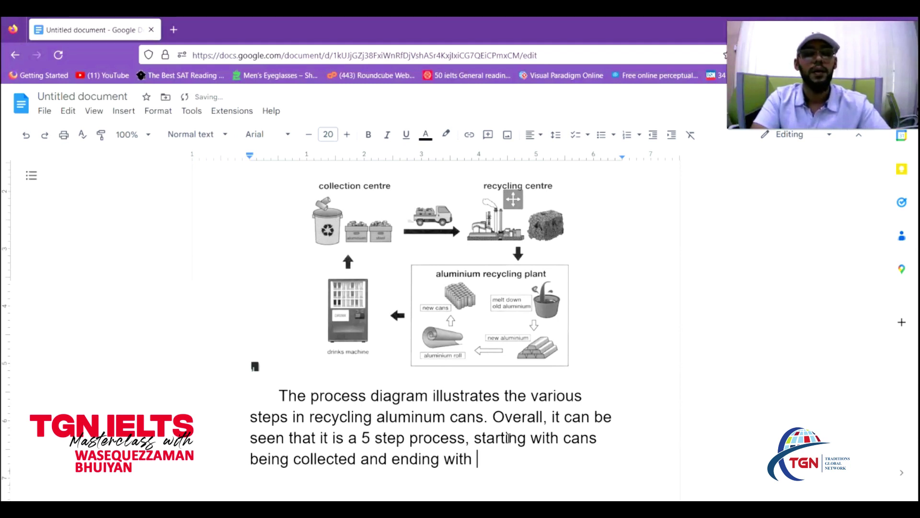
pyautogui.write('new cans')
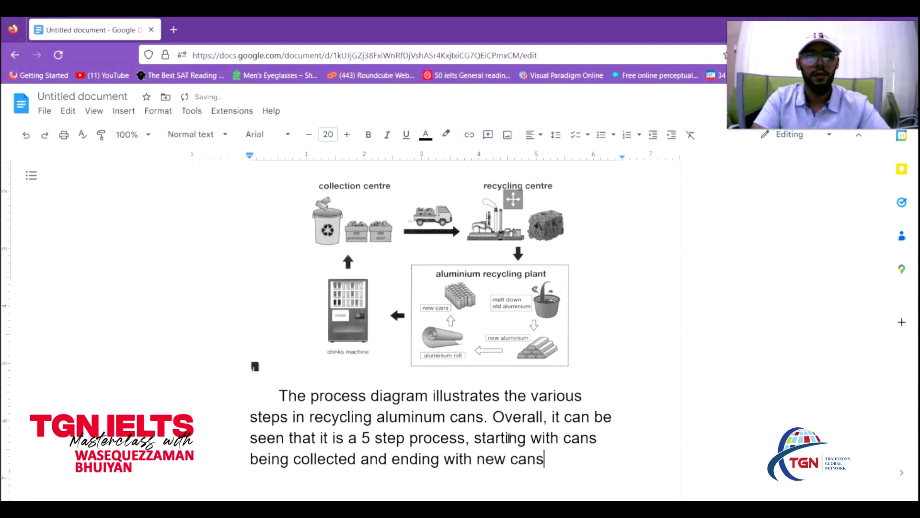
pyautogui.write('.')
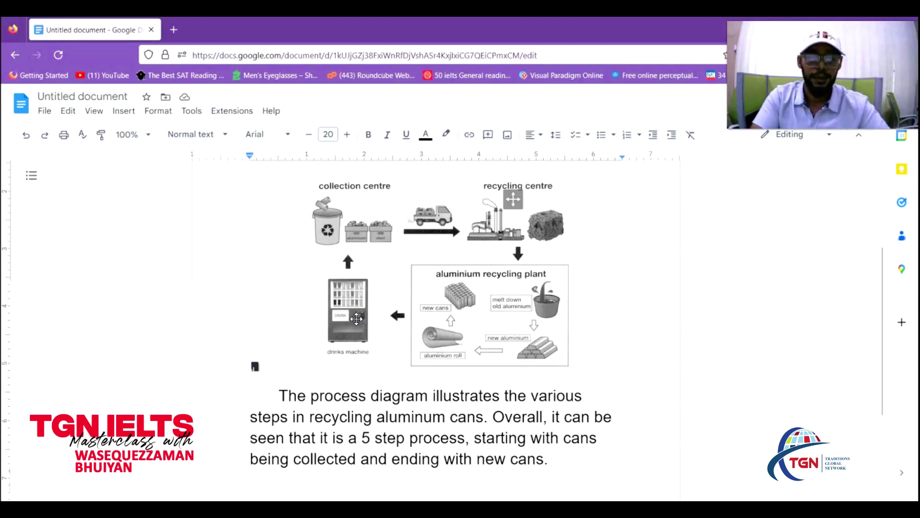
# Step: Start an indented paragraph: 'In the beginning of the process, cans are collected at a collection center and are sorted...'
pyautogui.press('Return')
pyautogui.press('Tab')
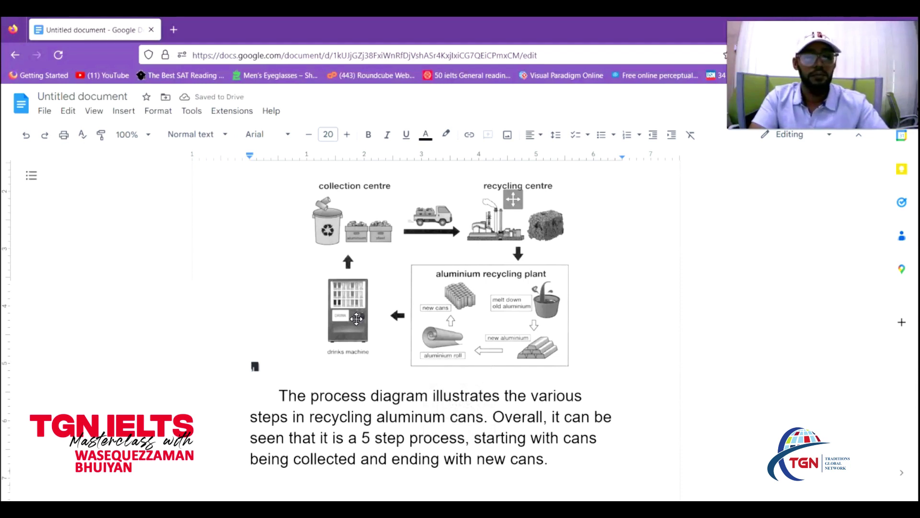
pyautogui.write('In')
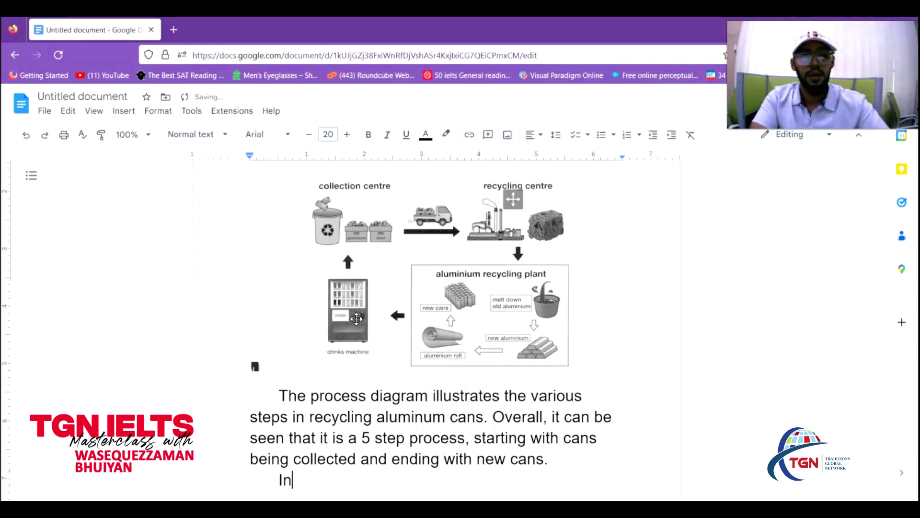
pyautogui.write(' the beginnin')
pyautogui.press('BackSpace')
pyautogui.press('BackSpace')
pyautogui.press('BackSpace')
pyautogui.write('ning of the process, cans')
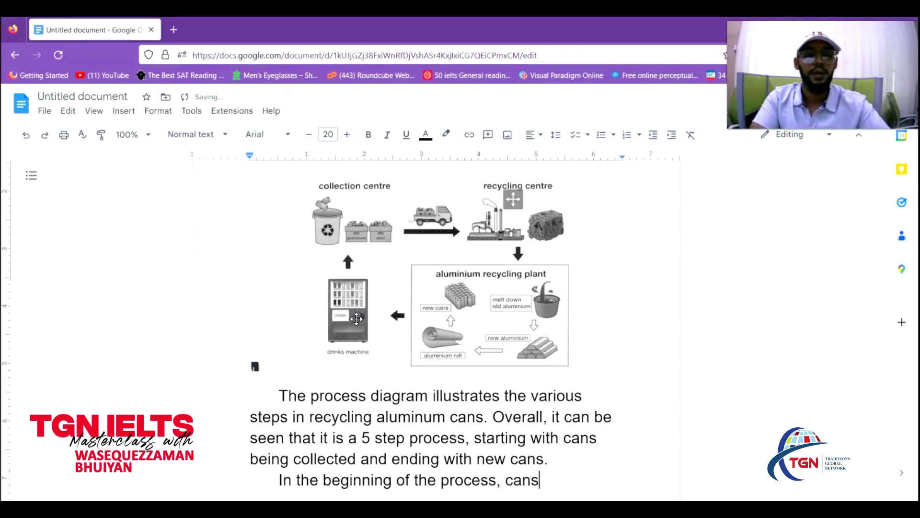
pyautogui.write(' are c')
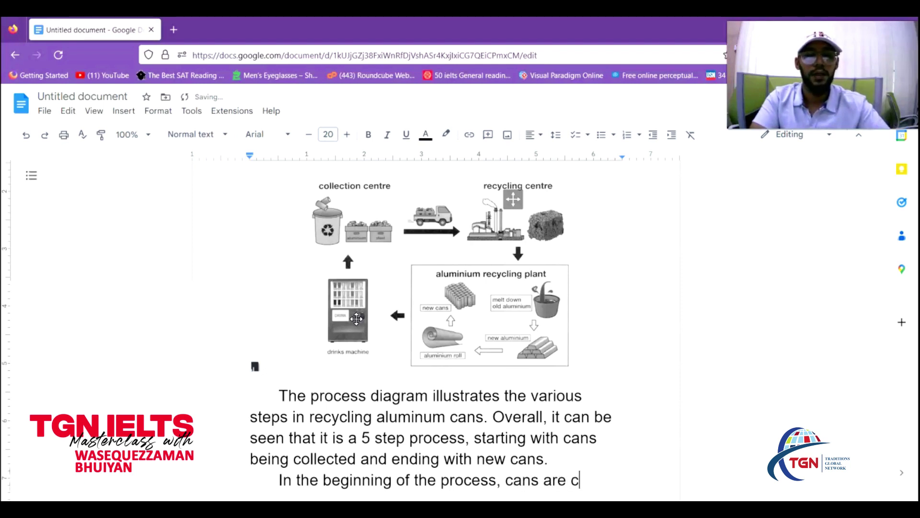
pyautogui.write('ollected')
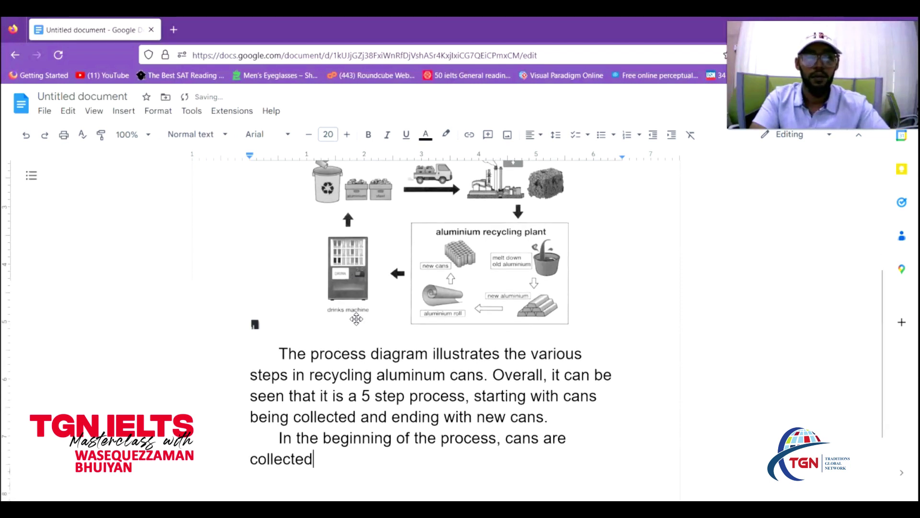
pyautogui.write(' at a ')
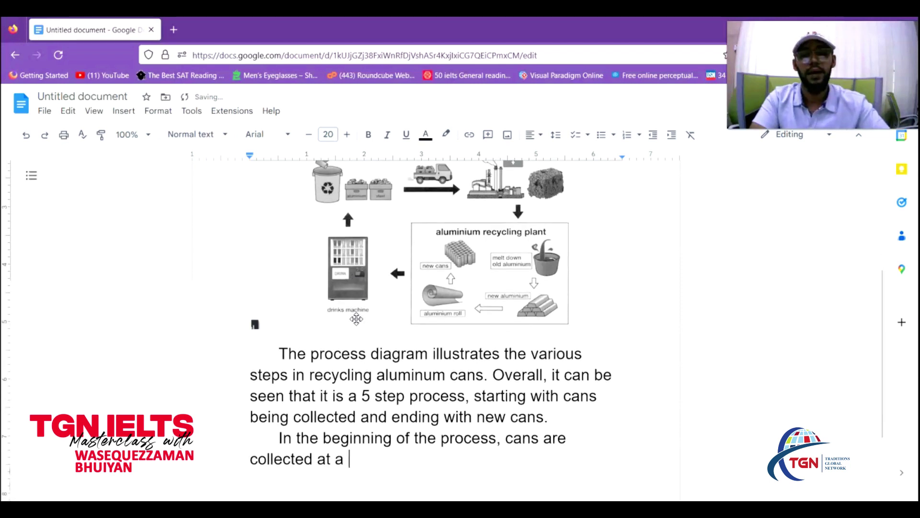
pyautogui.write('collection se')
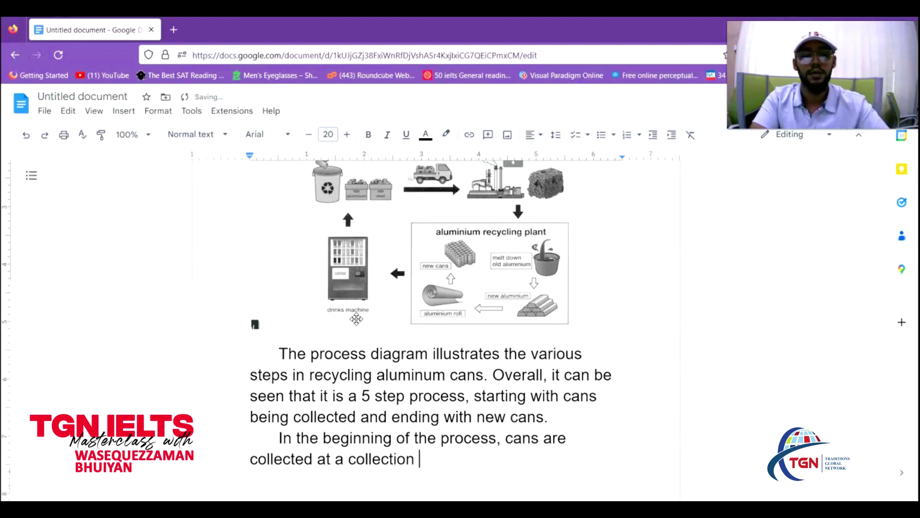
pyautogui.press('BackSpace')
pyautogui.press('BackSpace')
pyautogui.write('center and are')
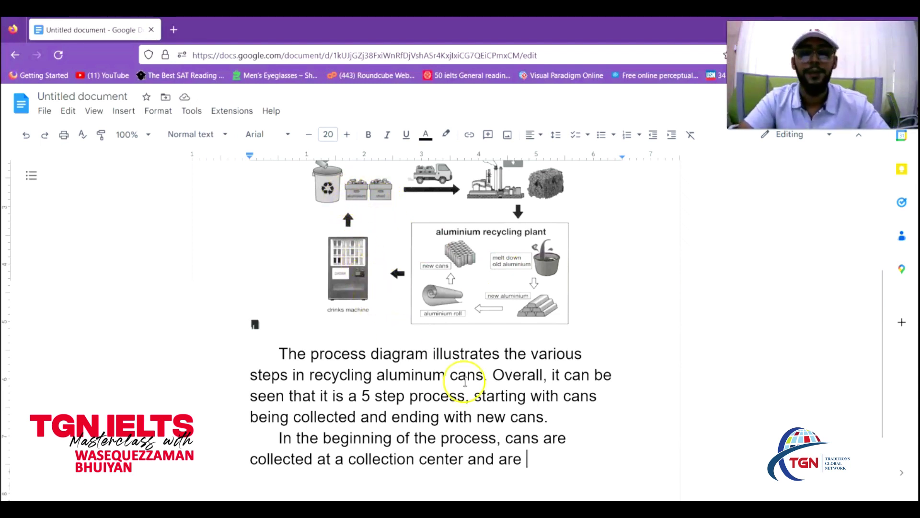
pyautogui.write('sorted acco')
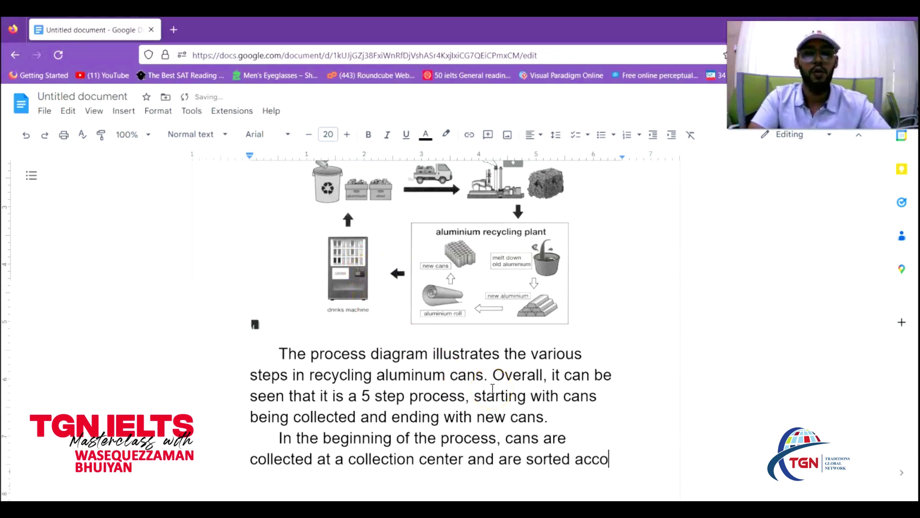
pyautogui.write('rding to ')
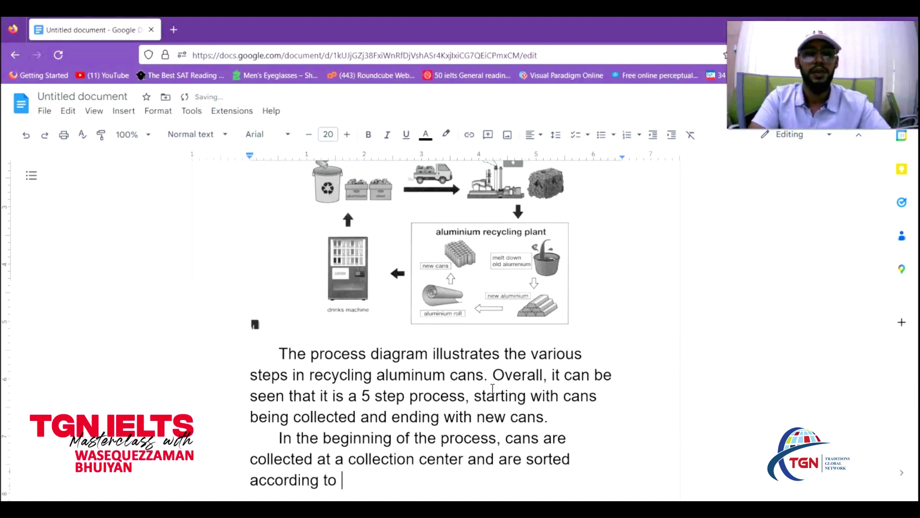
pyautogui.write('the material, either')
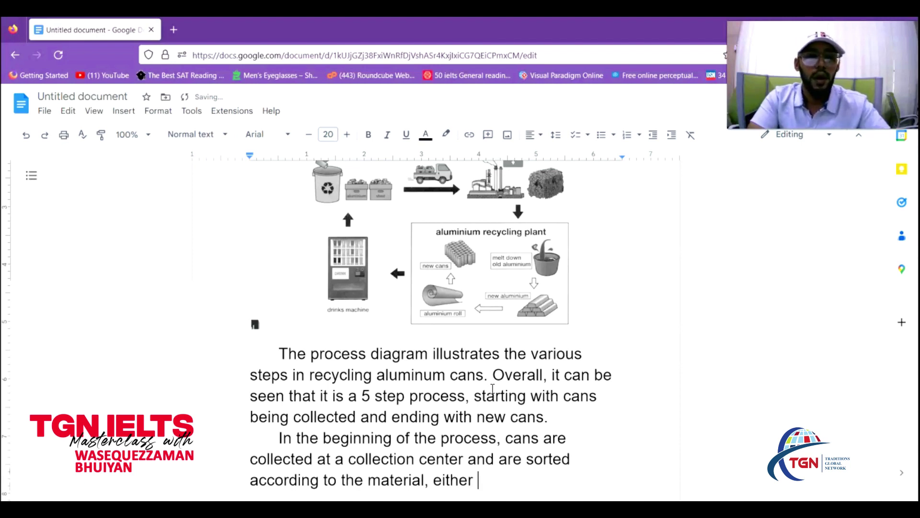
pyautogui.write(' alumin')
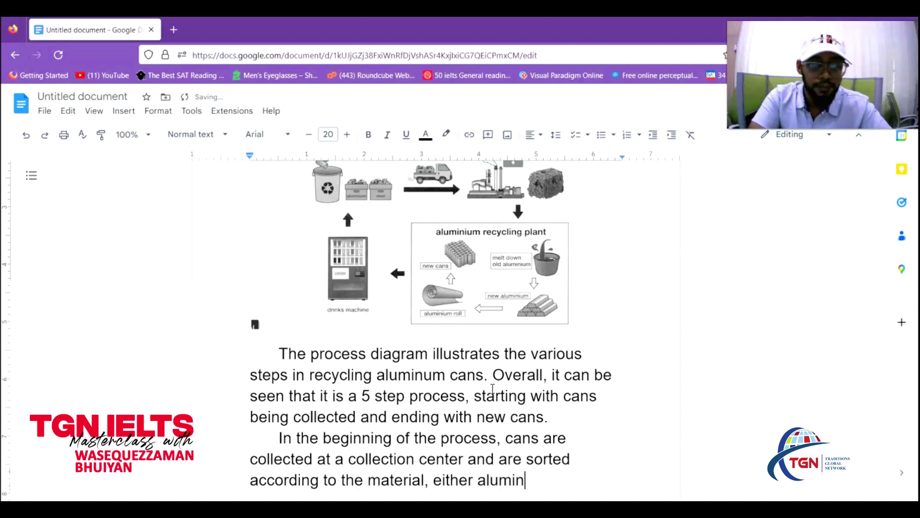
pyautogui.write('um or s')
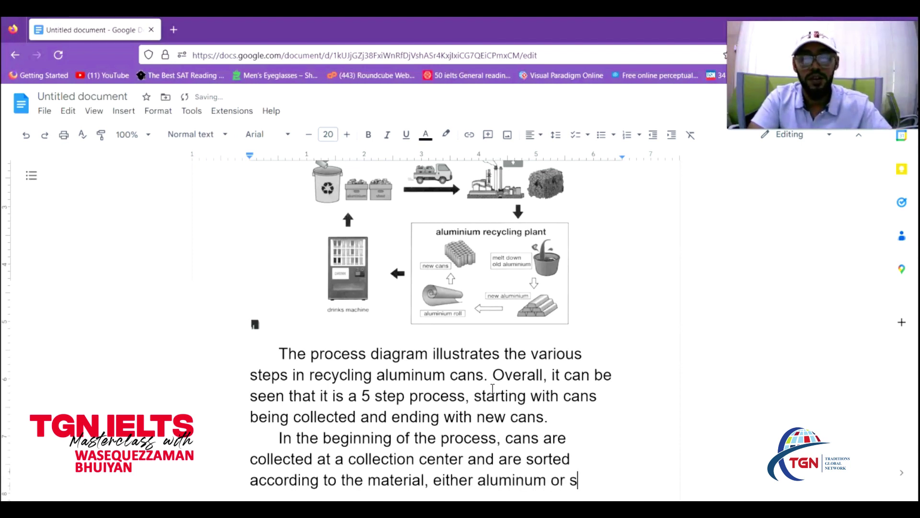
pyautogui.write('teel.')
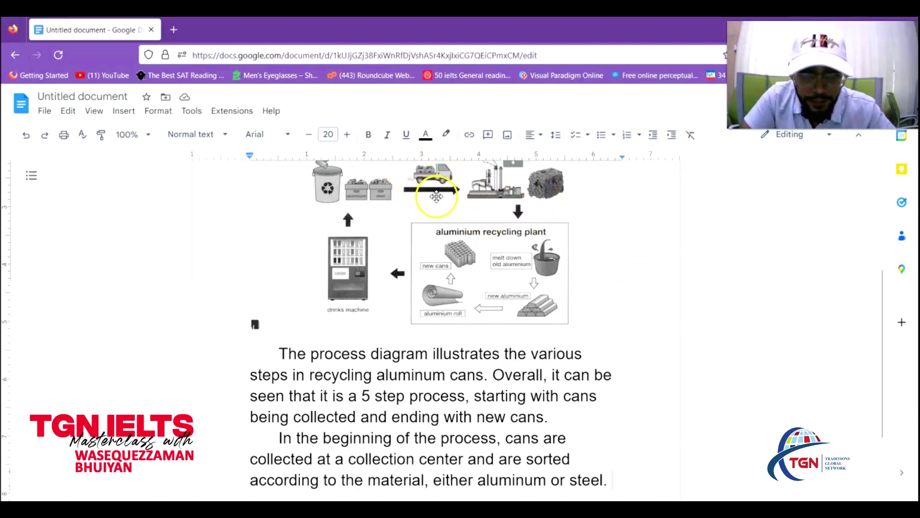
# Step: On a new line, add 'The cans are then transported by truck to a recycling center', then review the diagram
pyautogui.press('Up')
pyautogui.press('Up')
pyautogui.press('Up')
pyautogui.press('Up')
pyautogui.press('Up')
pyautogui.press('Up')
pyautogui.press('Up')
pyautogui.scroll(3, 488, 190)
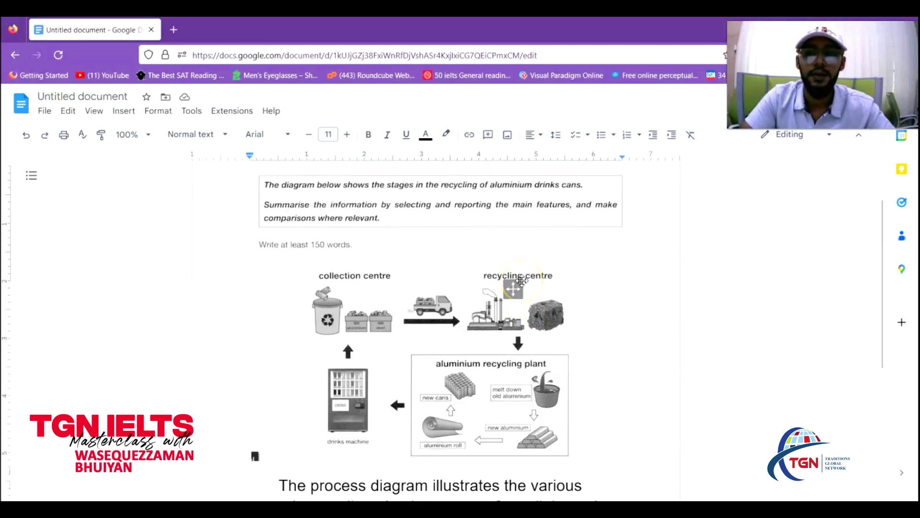
pyautogui.press('Down')
pyautogui.press('Down')
pyautogui.press('Down')
pyautogui.press('Down')
pyautogui.press('Down')
pyautogui.press('Down')
pyautogui.press('Down')
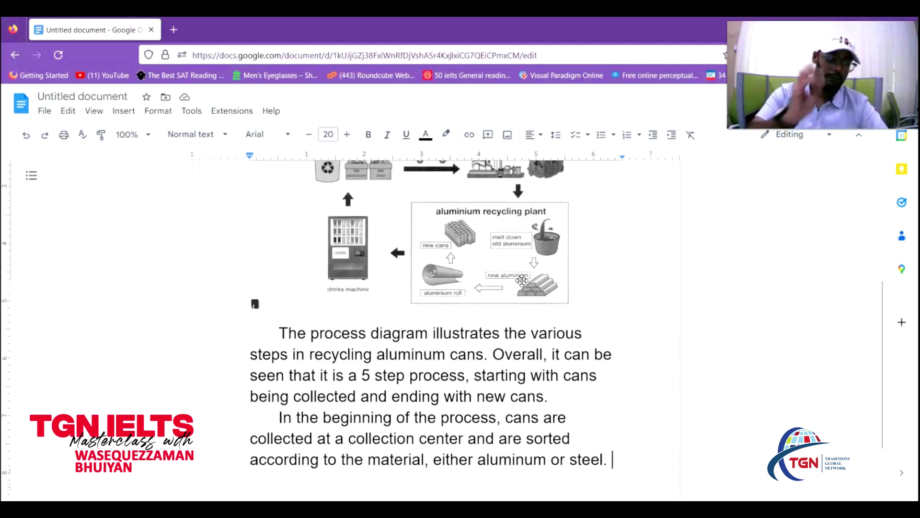
pyautogui.press('Return')
pyautogui.write('The ')
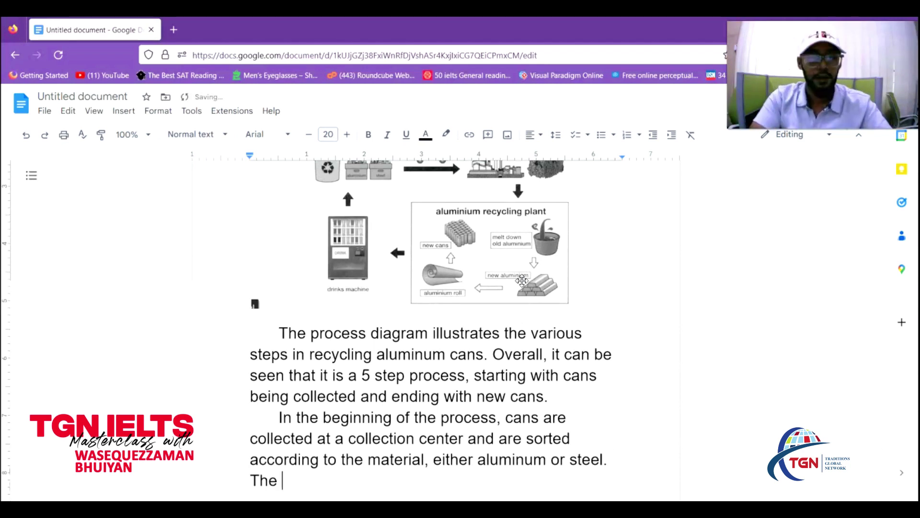
pyautogui.write('cans ar')
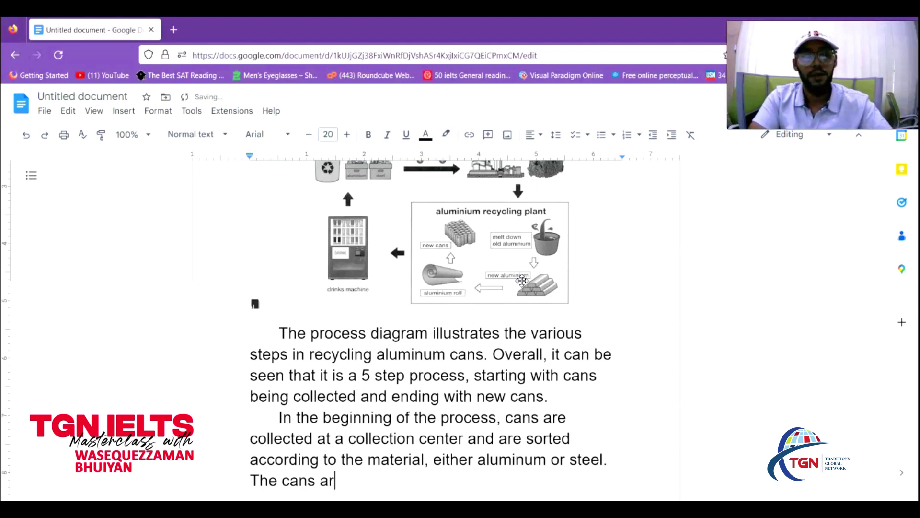
pyautogui.write('e then tr')
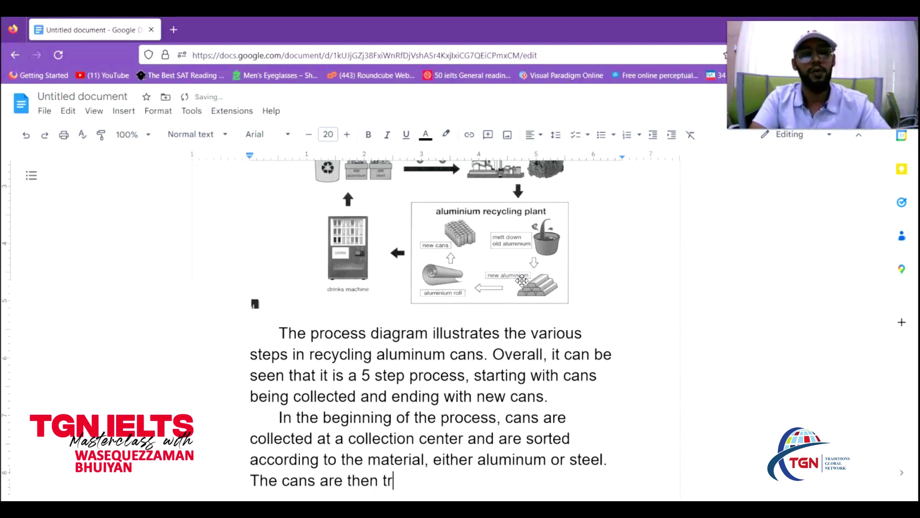
pyautogui.write('ansported by')
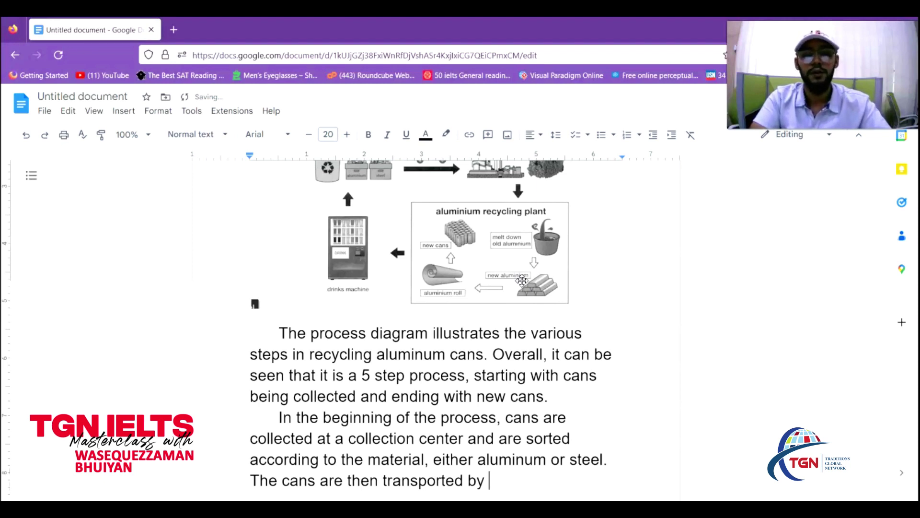
pyautogui.write(' truck to a recycling c')
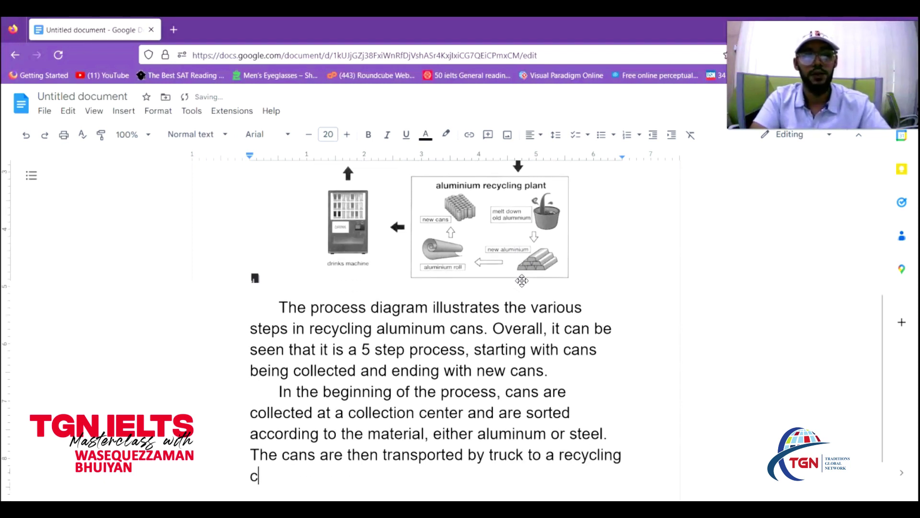
pyautogui.write('enter.')
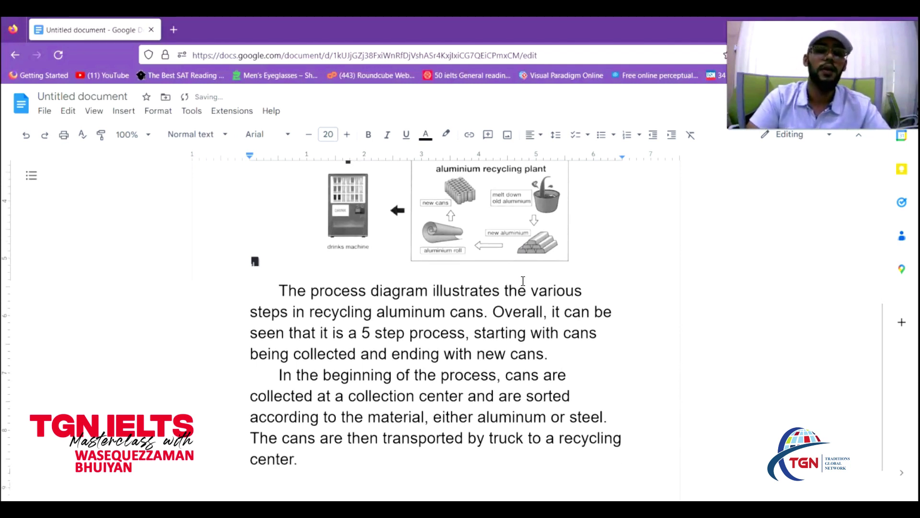
pyautogui.press('Up')
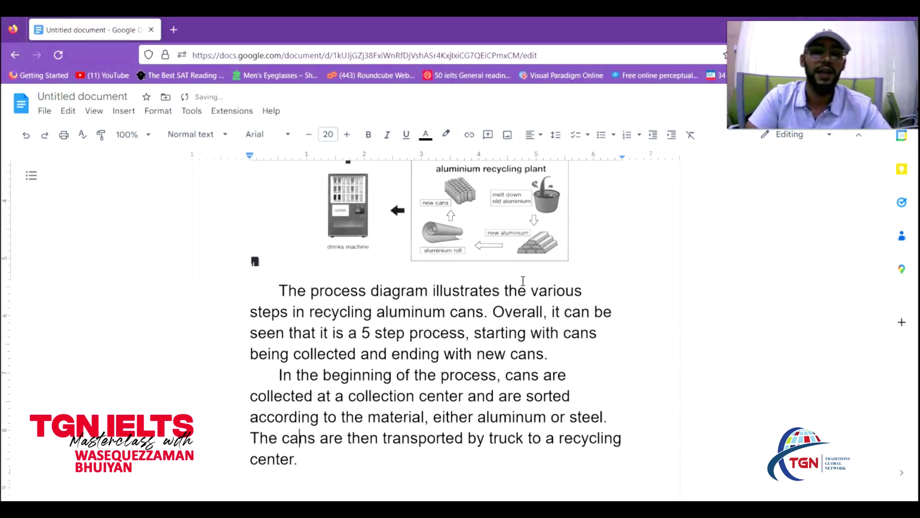
pyautogui.scroll(4, 522, 280)
pyautogui.click(550, 269)
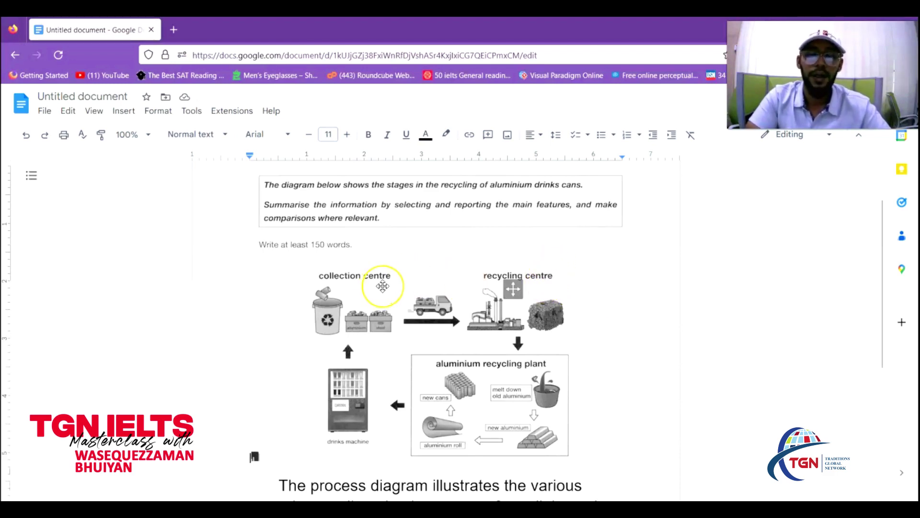
pyautogui.scroll(-4, 383, 287)
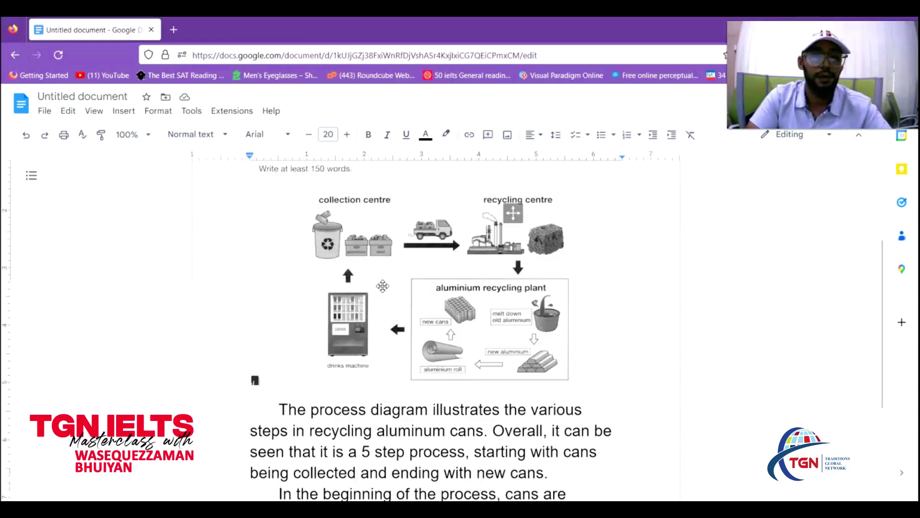
pyautogui.click(384, 300)
pyautogui.click(459, 403)
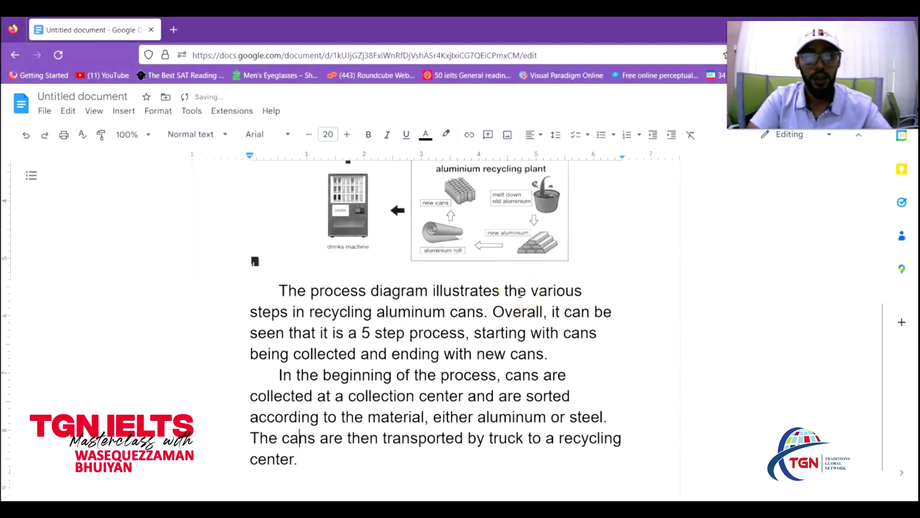
pyautogui.press('Up')
pyautogui.press('Up')
pyautogui.press('Up')
pyautogui.press('Up')
pyautogui.press('Up')
pyautogui.press('Up')
pyautogui.press('Up')
pyautogui.press('Up')
pyautogui.press('Up')
pyautogui.press('Up')
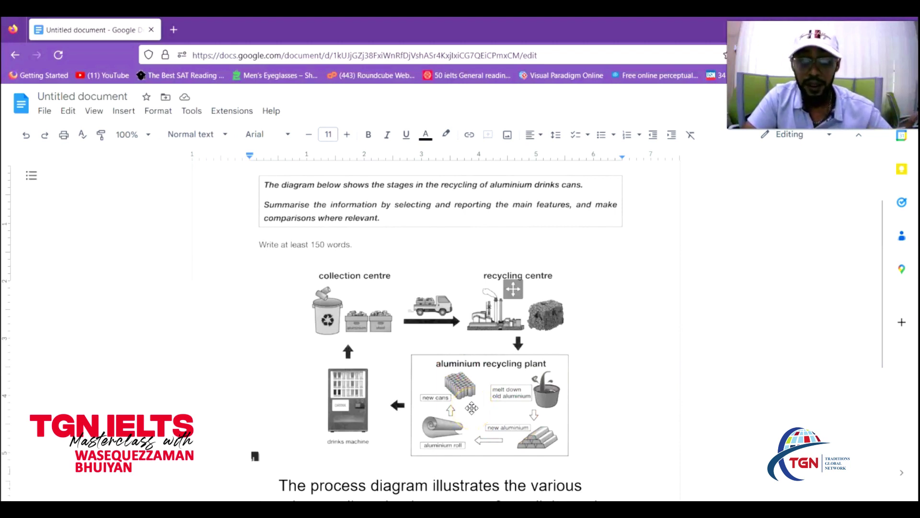
pyautogui.press('Down')
pyautogui.press('Down')
pyautogui.press('Down')
pyautogui.press('Down')
pyautogui.press('Down')
pyautogui.press('Down')
pyautogui.press('Down')
pyautogui.press('Down')
pyautogui.press('Down')
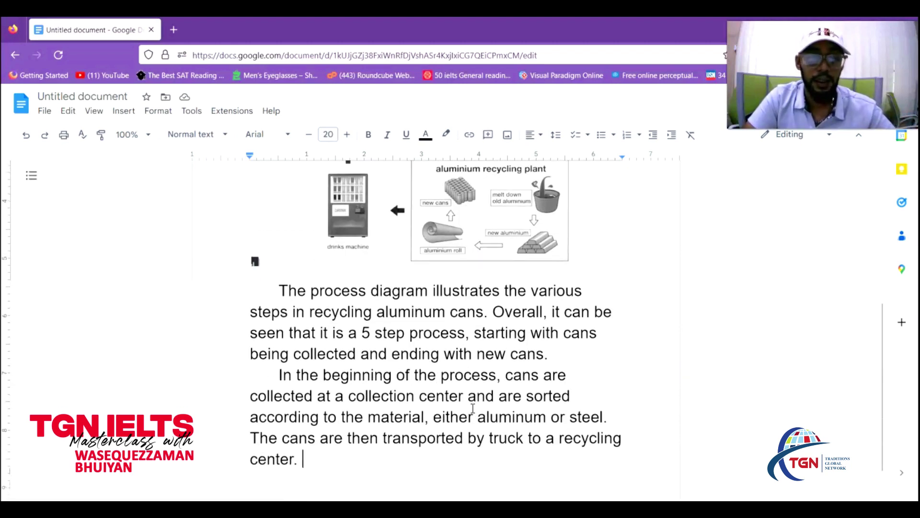
# Step: Type 'At the recycling plant, the old aluminum cans are melted down'
pyautogui.write('At th')
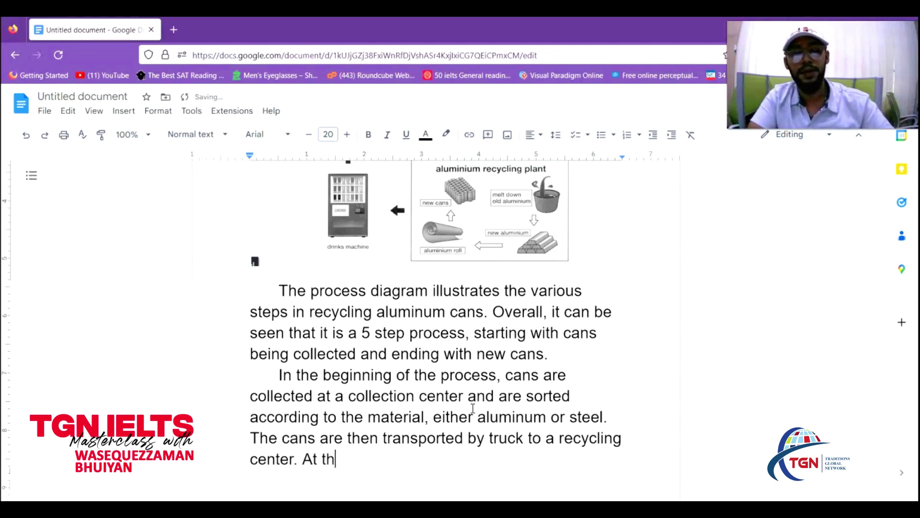
pyautogui.write('e recycling plan')
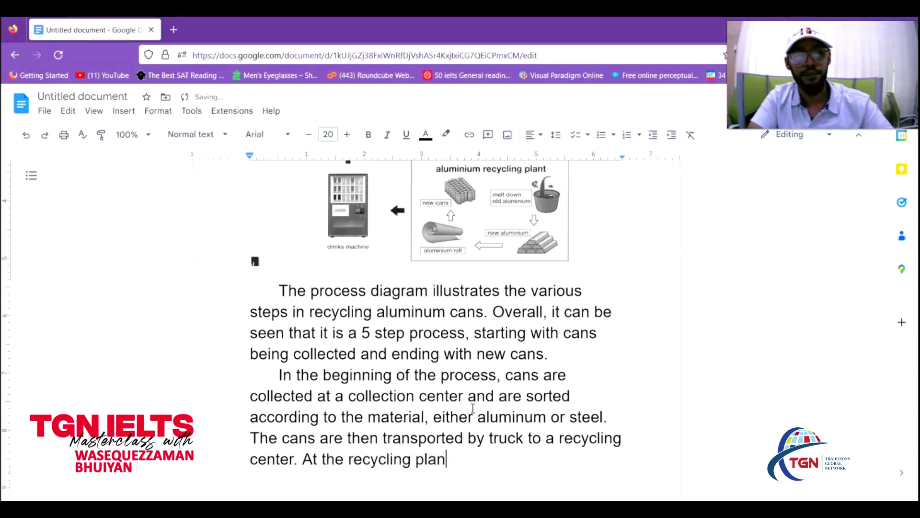
pyautogui.write('t, ')
pyautogui.write('cans a')
pyautogui.press('BackSpace')
pyautogui.press('BackSpace')
pyautogui.press('BackSpace')
pyautogui.press('BackSpace')
pyautogui.press('BackSpace')
pyautogui.press('BackSpace')
pyautogui.write('the old alim')
pyautogui.press('BackSpace')
pyautogui.press('BackSpace')
pyautogui.write('uminum cans ')
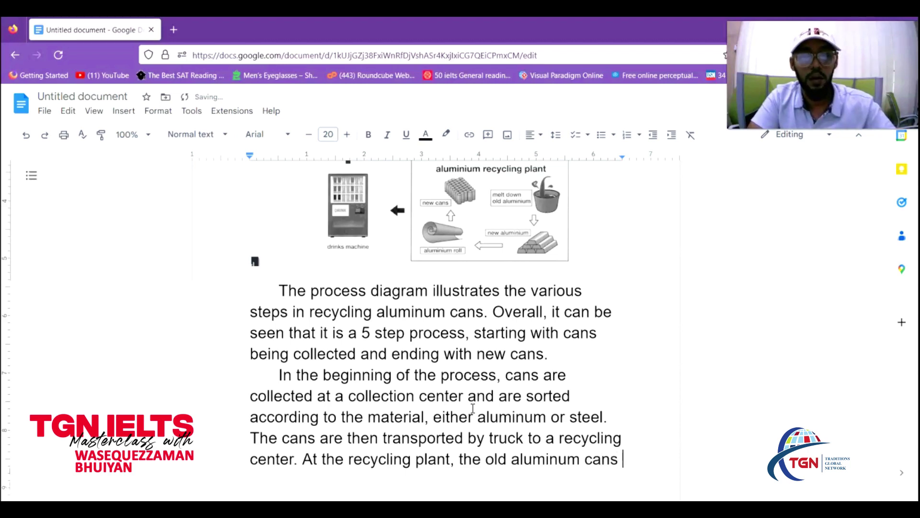
pyautogui.write('are melted down')
# Step: After checking the diagram, extend the sentence with 'into liquid metal'
pyautogui.press('Up')
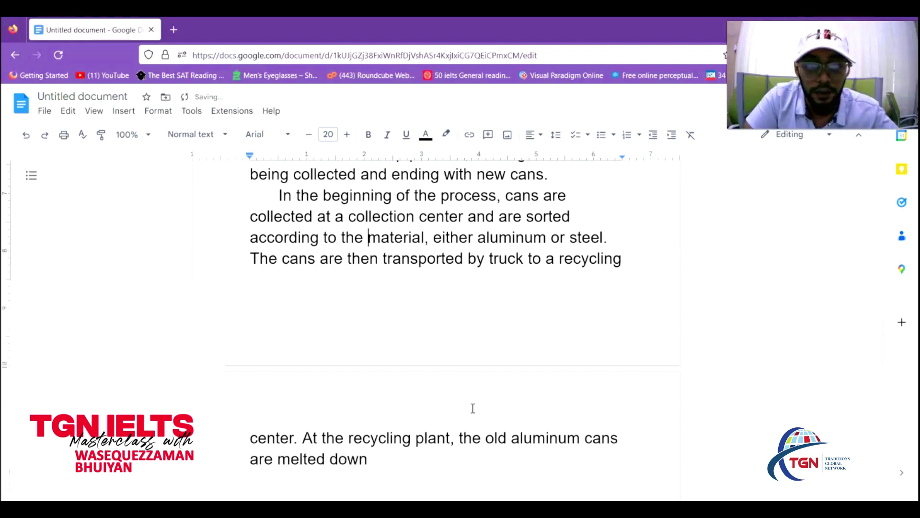
pyautogui.press('pageup')
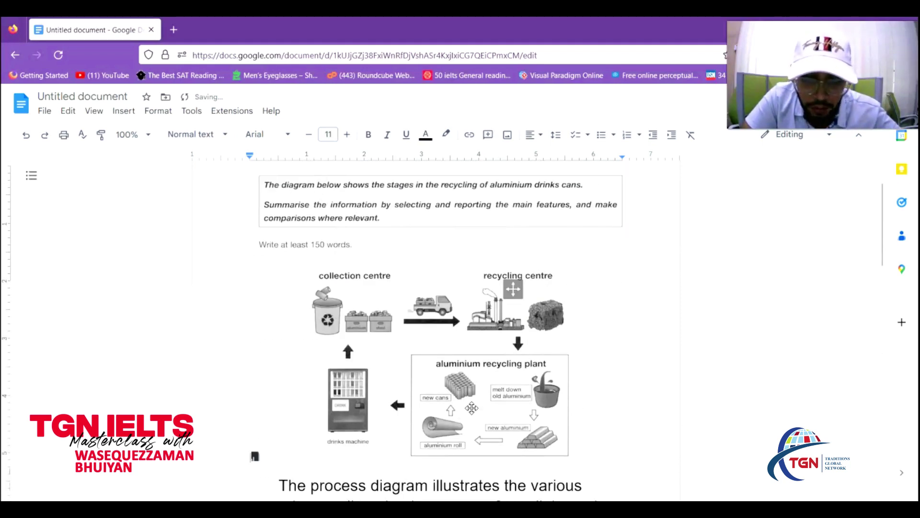
pyautogui.press('pagedown')
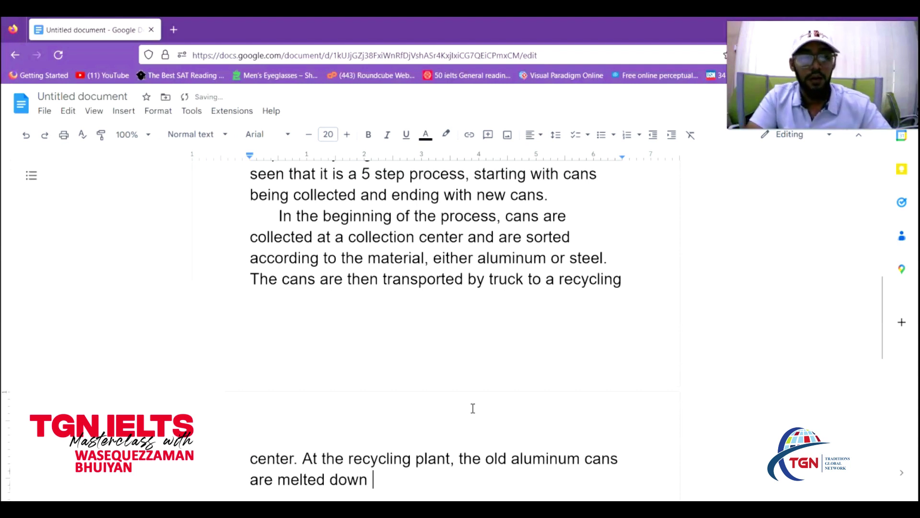
pyautogui.write('into li')
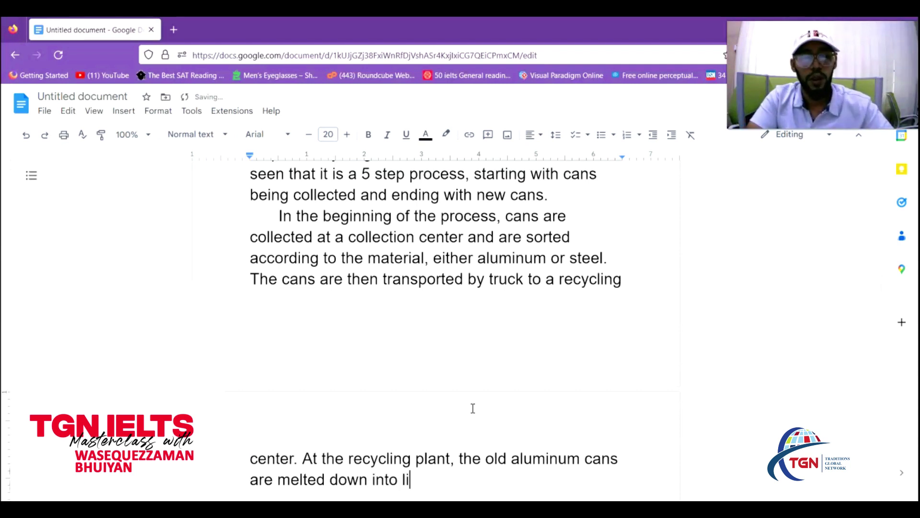
pyautogui.write('quid ')
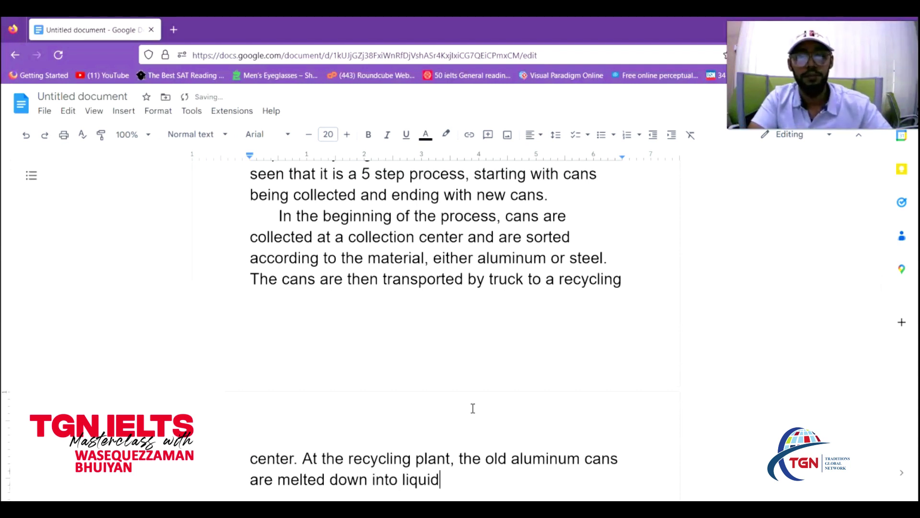
pyautogui.write('meta,')
pyautogui.press('BackSpace')
pyautogui.press('BackSpace')
pyautogui.write('l.')
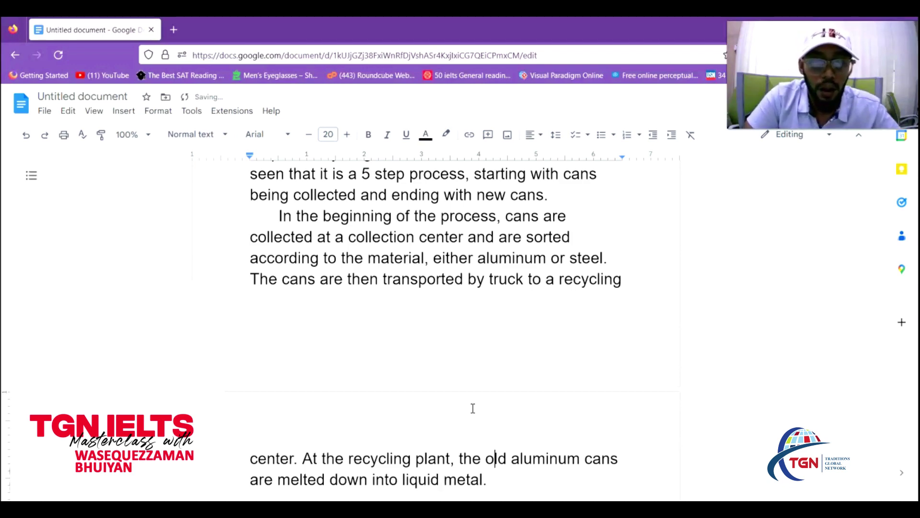
pyautogui.hotkey('ctrl', 'Home')
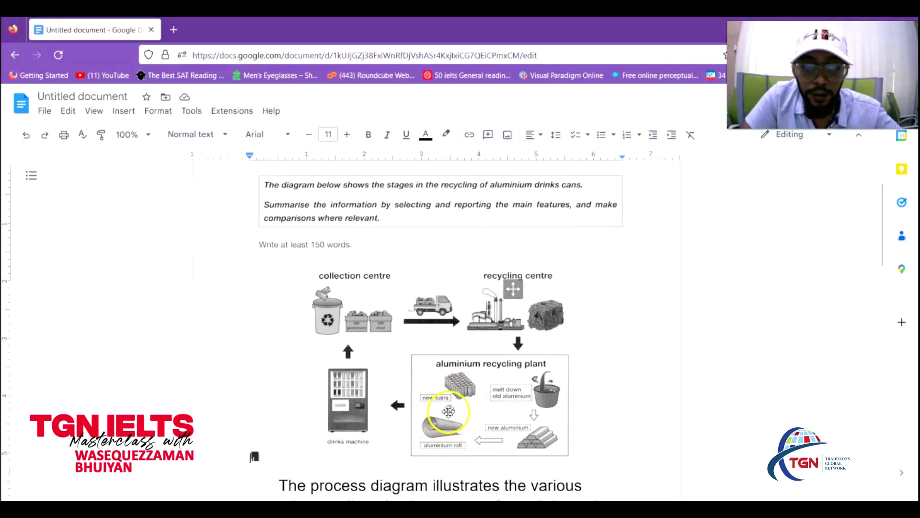
# Step: Return to the end of the melting sentence to continue the paragraph
pyautogui.hotkey('ctrl', 'End')
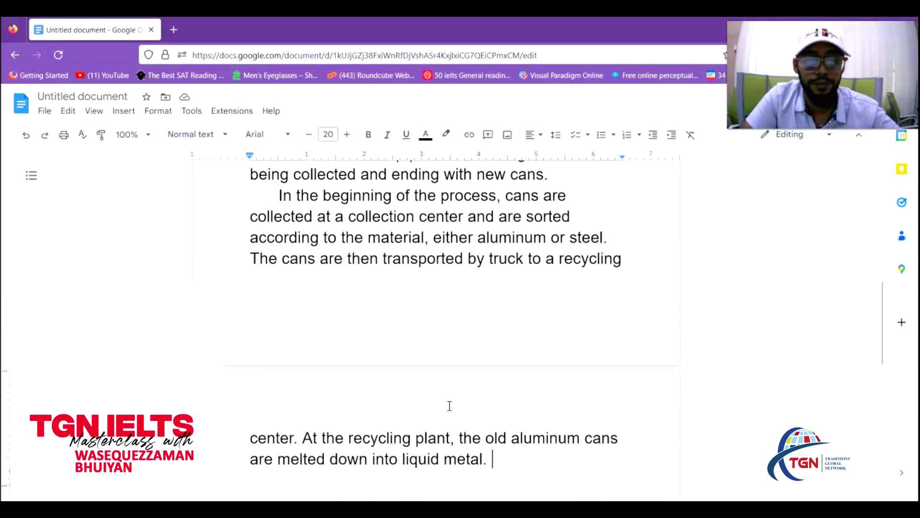
# Step: Type 'The liquid aluminum is formed into solid bars of aluminum which will be processed further.'
pyautogui.write('The liquid ali')
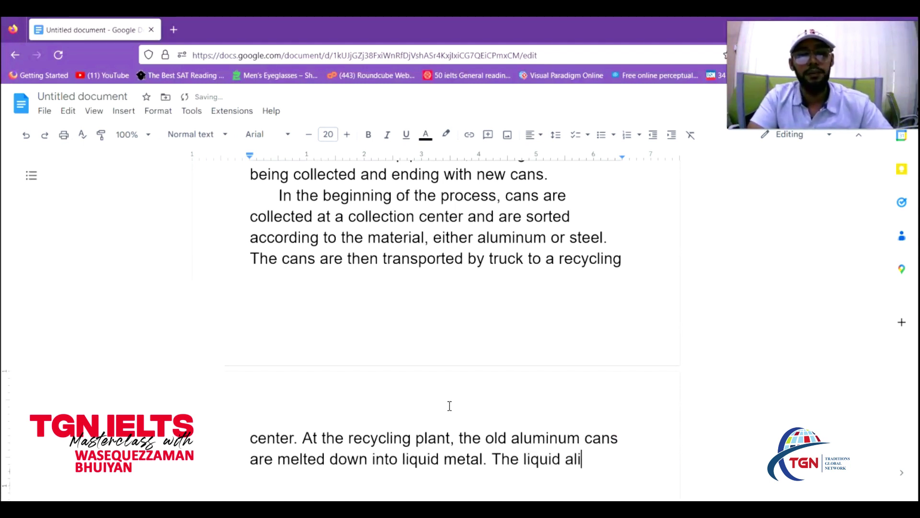
pyautogui.press('BackSpace')
pyautogui.write('uminum')
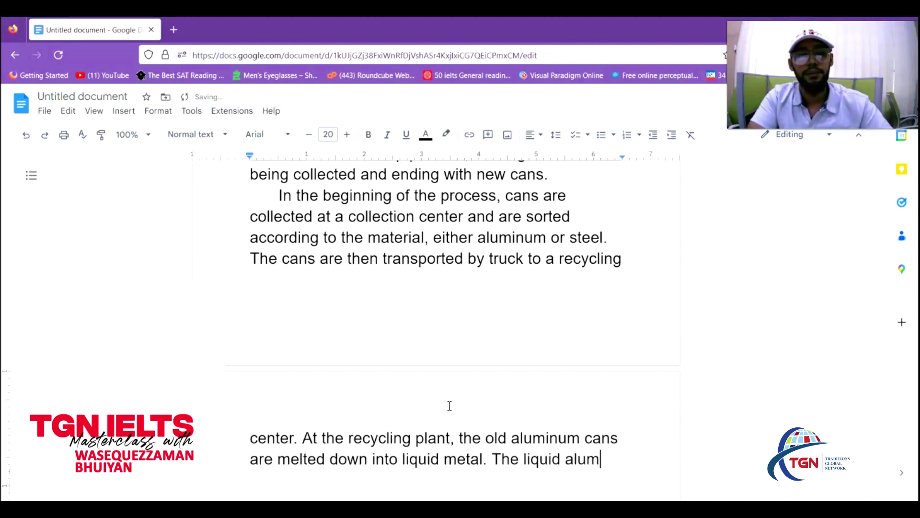
pyautogui.write('ormed into ')
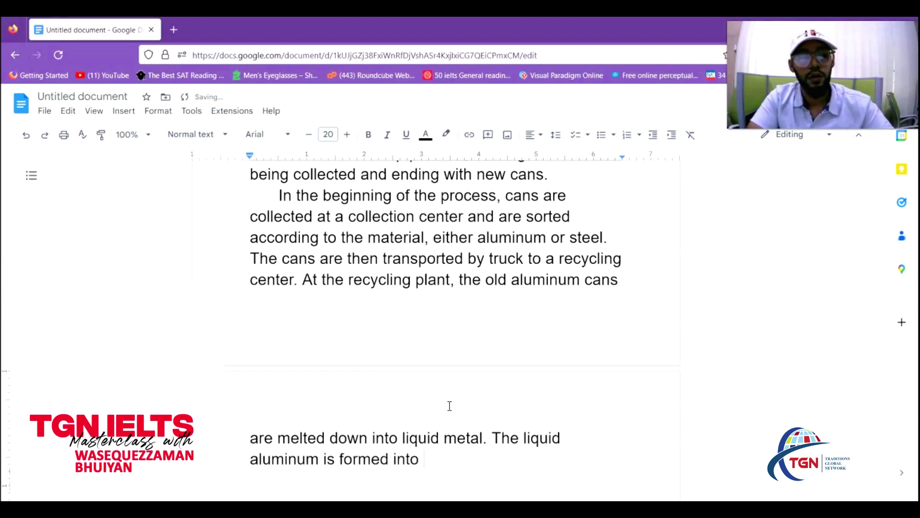
pyautogui.write('solid ')
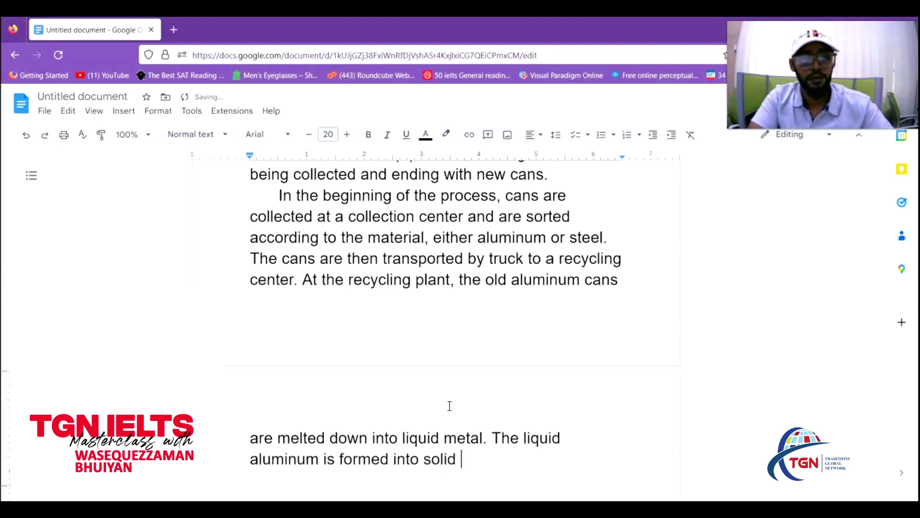
pyautogui.write('bars of ali')
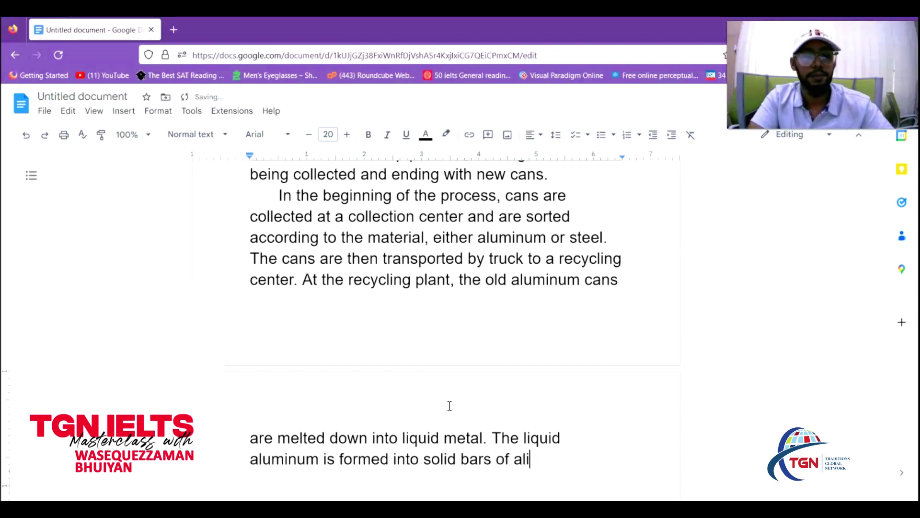
pyautogui.press('BackSpace')
pyautogui.write('uminium')
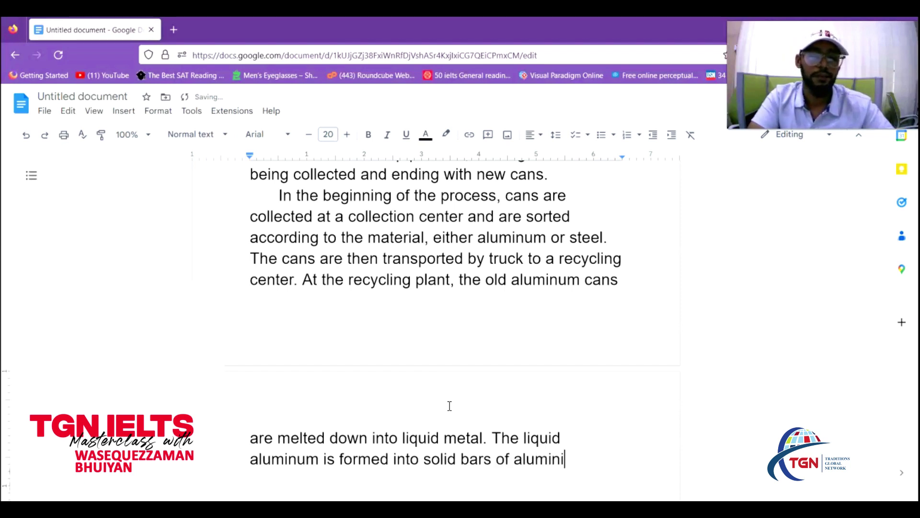
pyautogui.press('BackSpace')
pyautogui.press('BackSpace')
pyautogui.press('BackSpace')
pyautogui.write('um ')
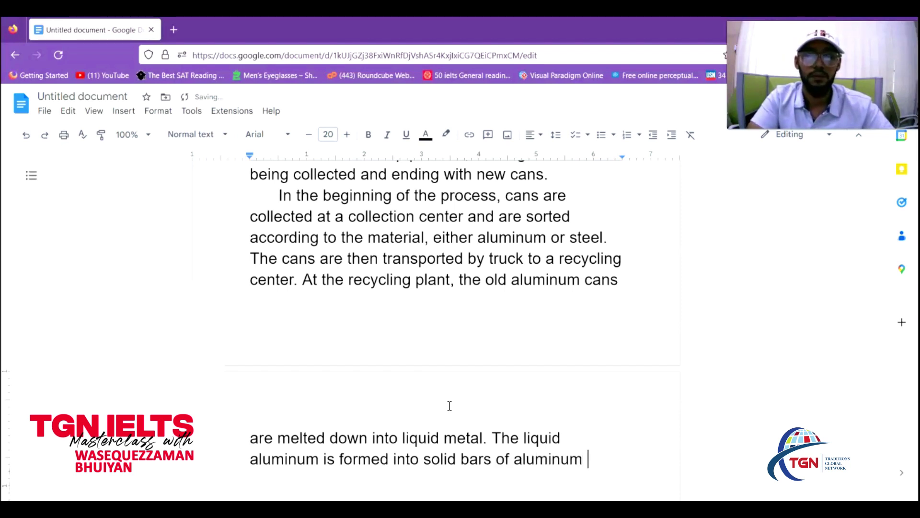
pyautogui.write('which wi')
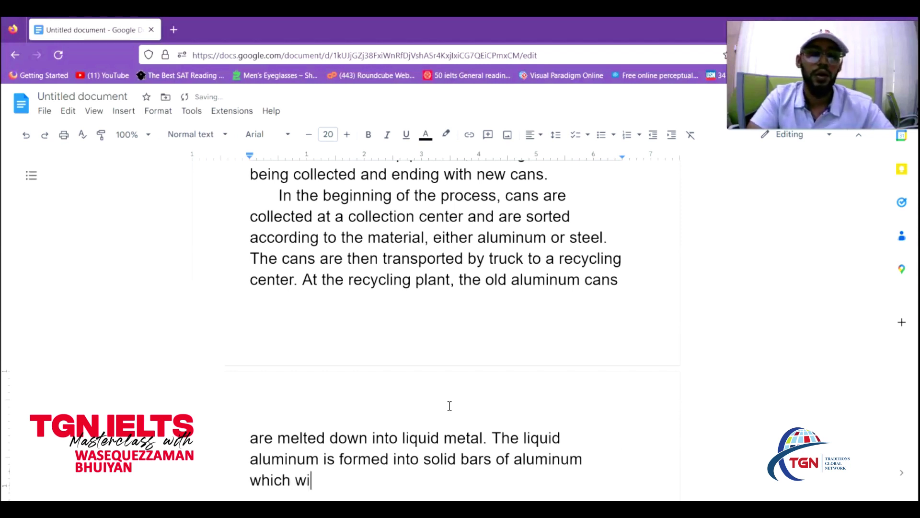
pyautogui.write('ll be proce')
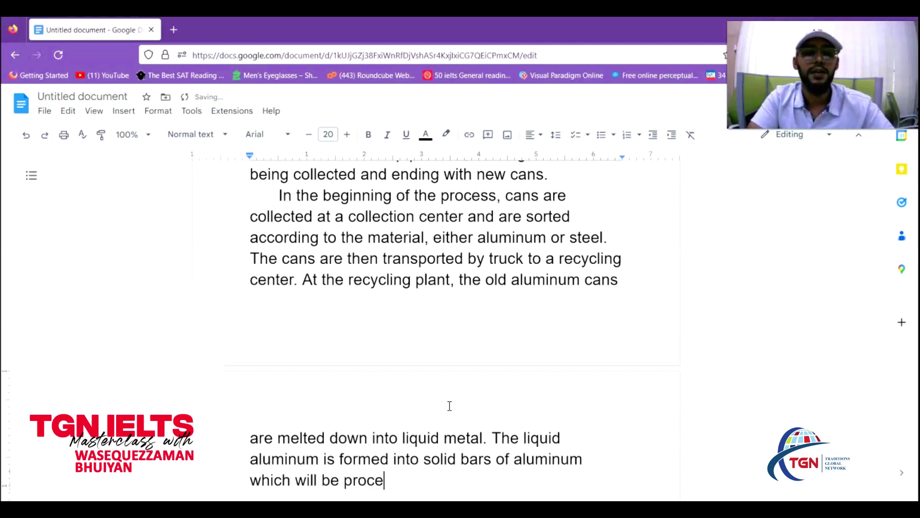
pyautogui.write('ssed further.')
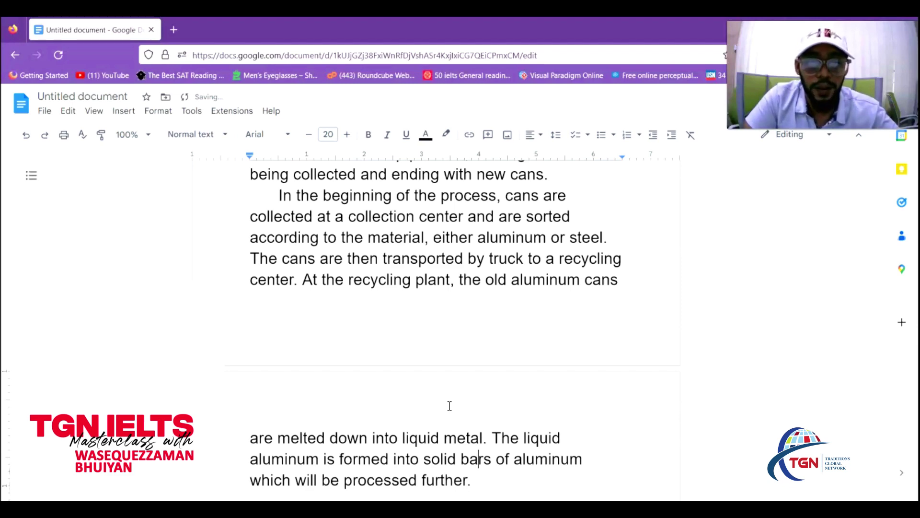
pyautogui.scroll(8, 450, 406)
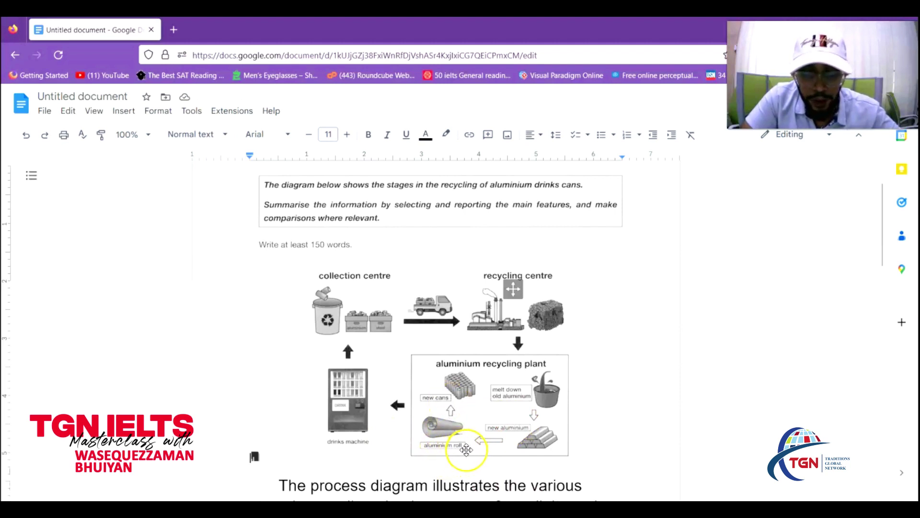
pyautogui.scroll(-8, 452, 450)
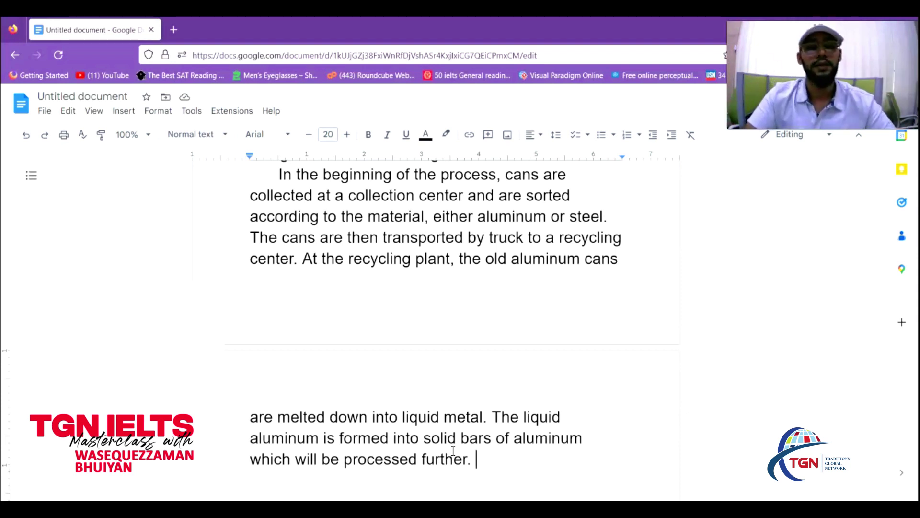
# Step: Type 'The bars of aluminum are rolled into thin sheets so they can be shaped into cans.'
pyautogui.write('The ba')
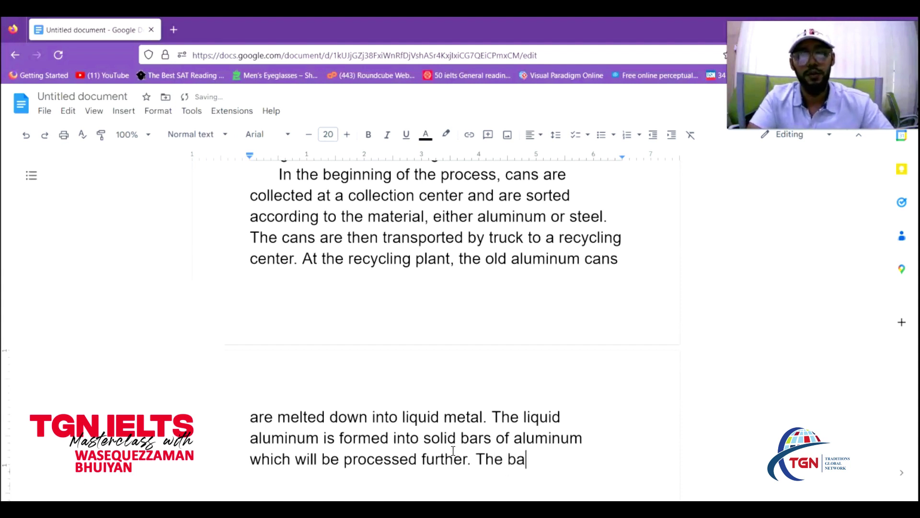
pyautogui.write('rs of al')
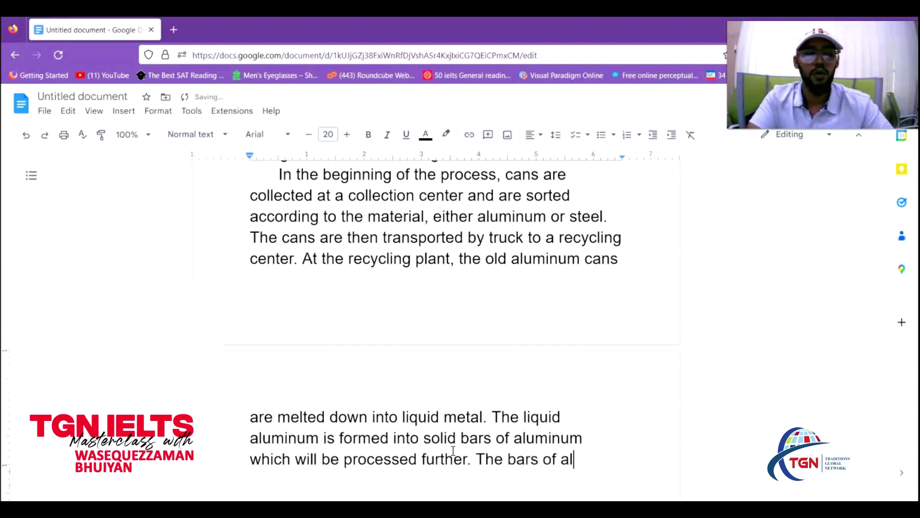
pyautogui.write('uminu')
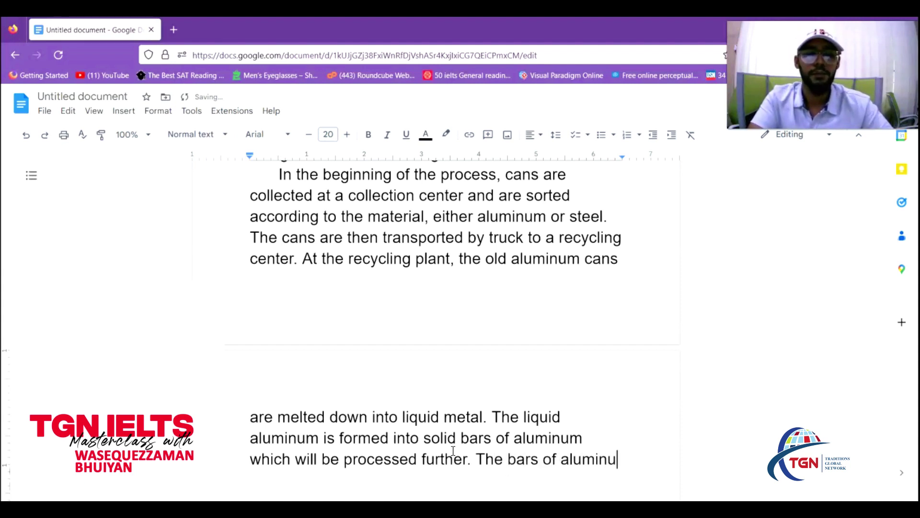
pyautogui.write('m are rol')
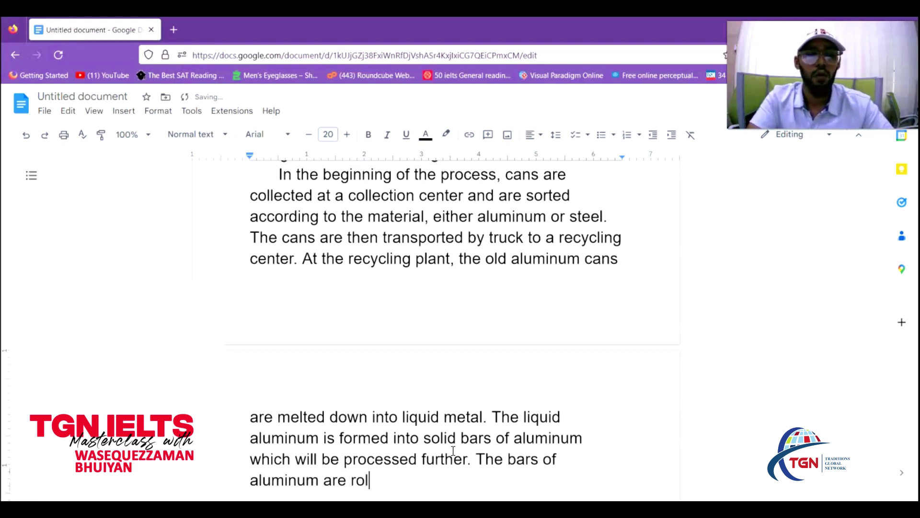
pyautogui.write('led into thin sheet')
pyautogui.write('s so tha')
pyautogui.write('y can be sha')
pyautogui.write('ped into ca')
pyautogui.write('ns. ')
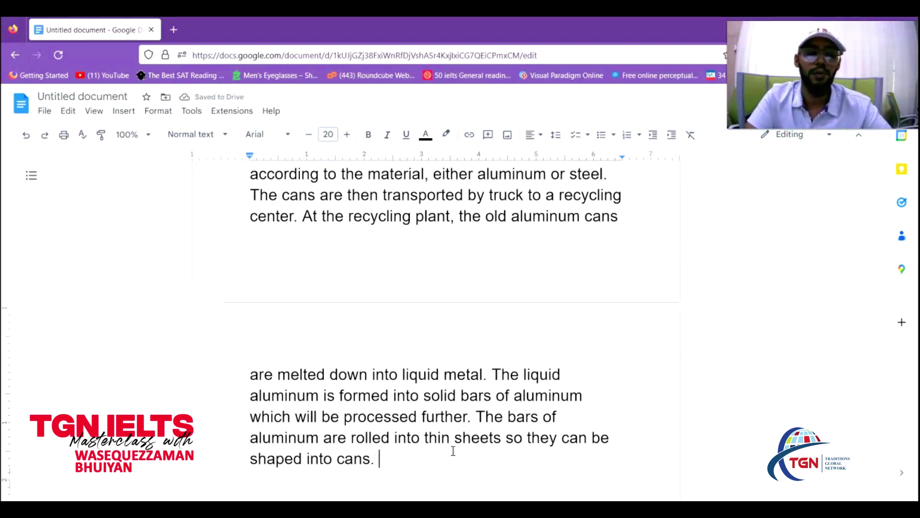
pyautogui.write('Lastly')
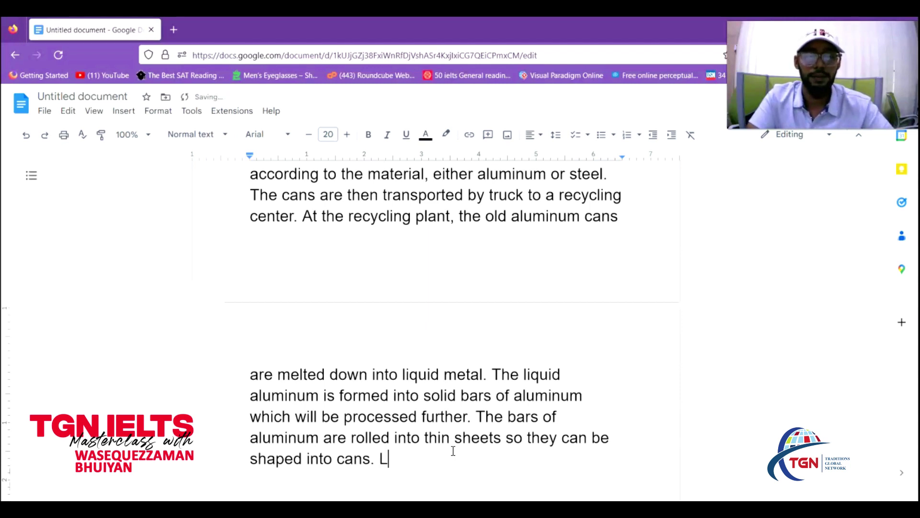
pyautogui.press('BackSpace')
pyautogui.press('BackSpace')
pyautogui.press('BackSpace')
pyautogui.press('BackSpace')
pyautogui.press('BackSpace')
pyautogui.press('BackSpace')
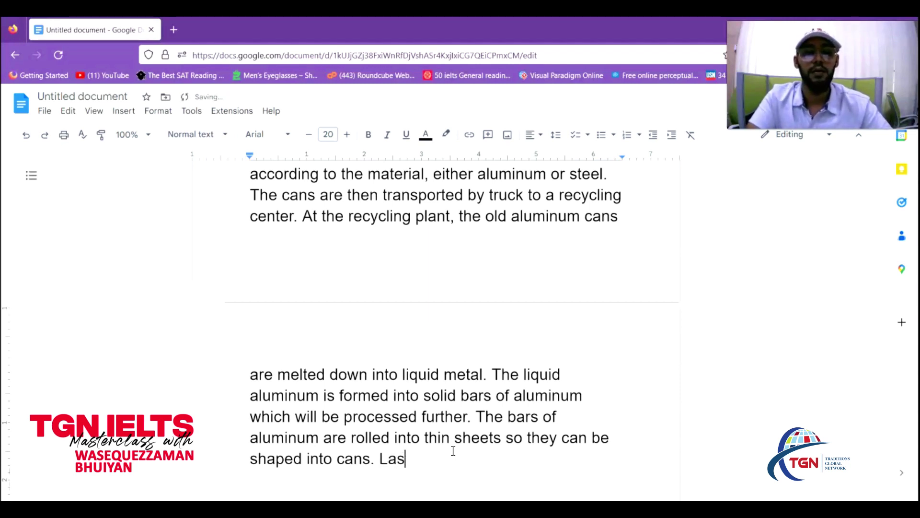
pyautogui.hotkey('ctrl', 'Home')
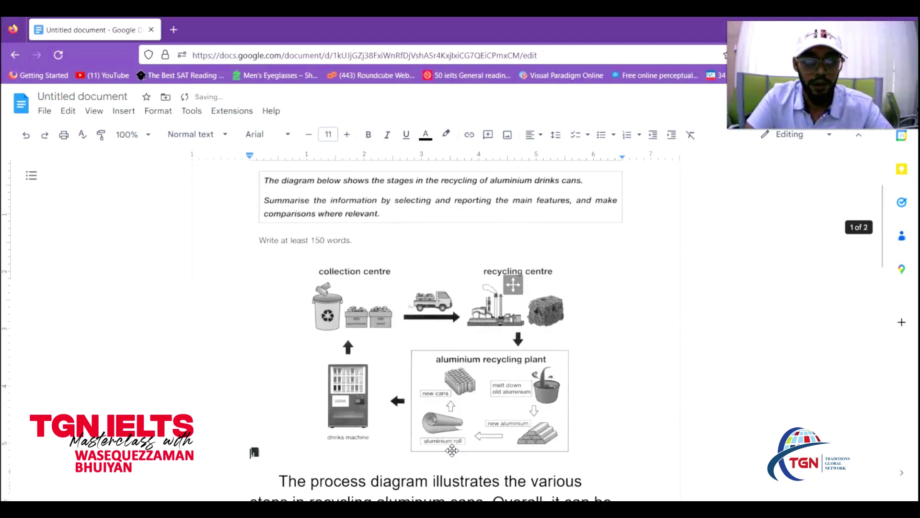